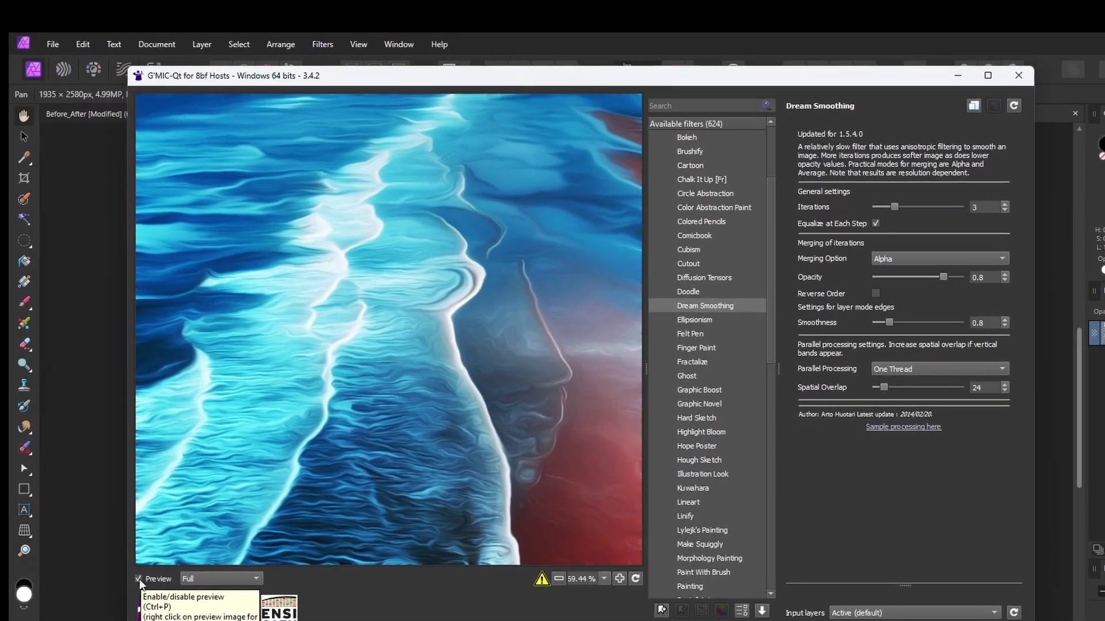
Compare the Dream Smoothing preview against the original, then browse the gmic.eu Artistic gallery examples
left_click(139, 579)
left_click(139, 580)
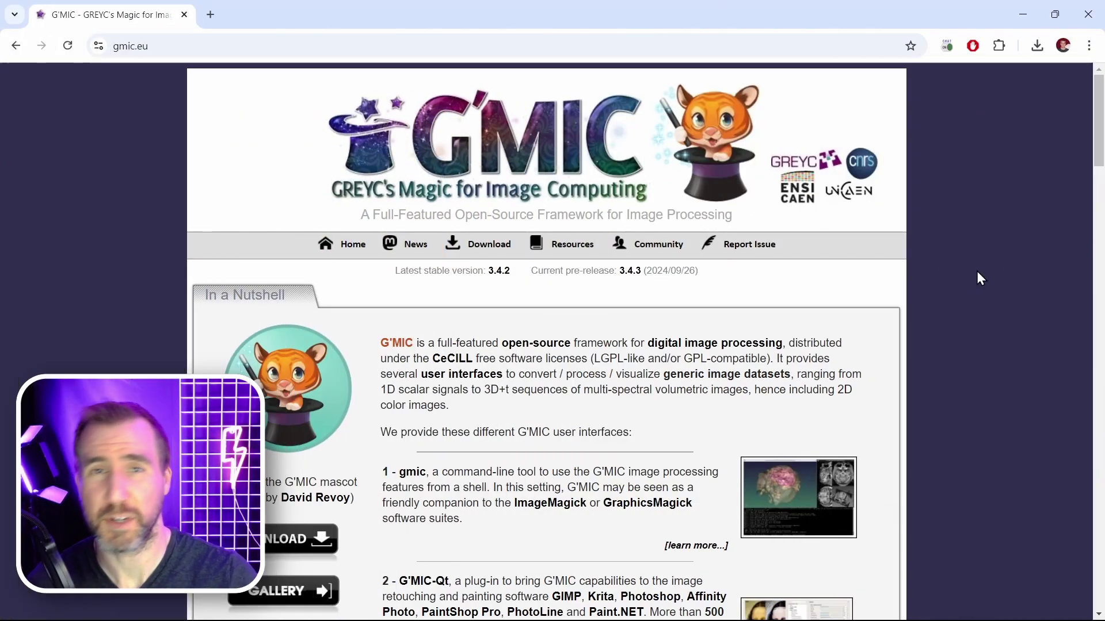
scroll(981, 279, "down", 2)
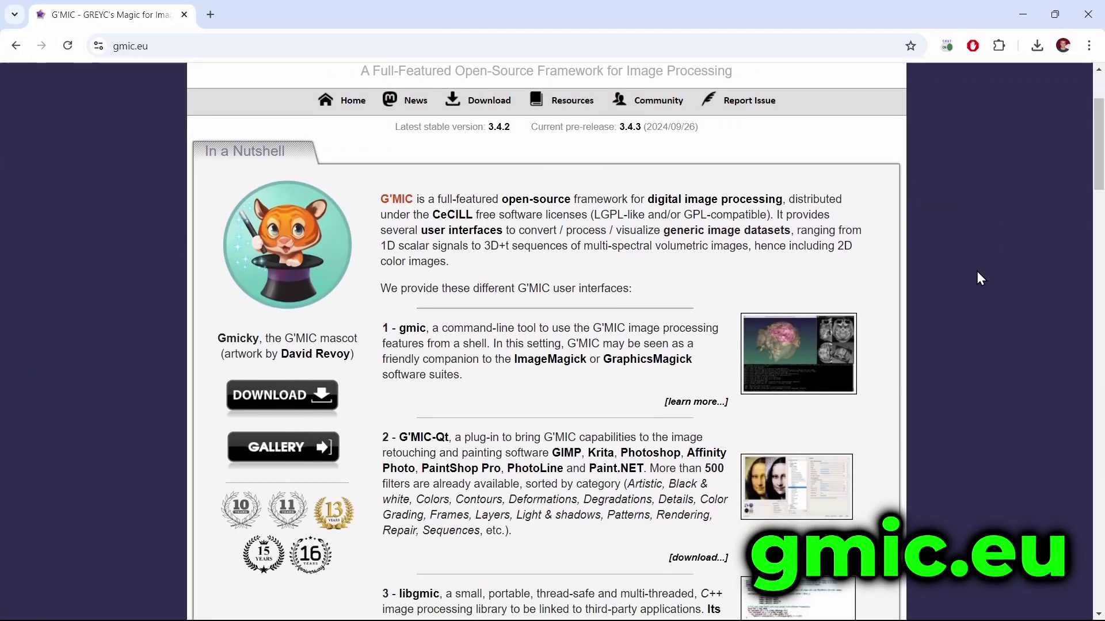
left_click(295, 460)
scroll(1090, 180, "down", 3)
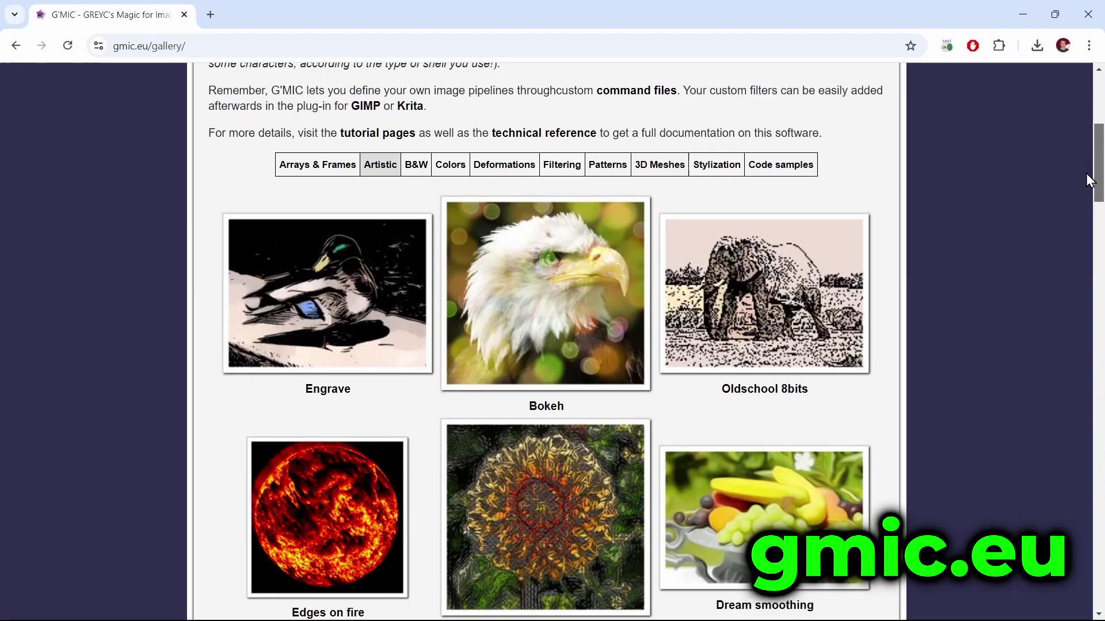
left_click_drag(1090, 180, 1100, 441)
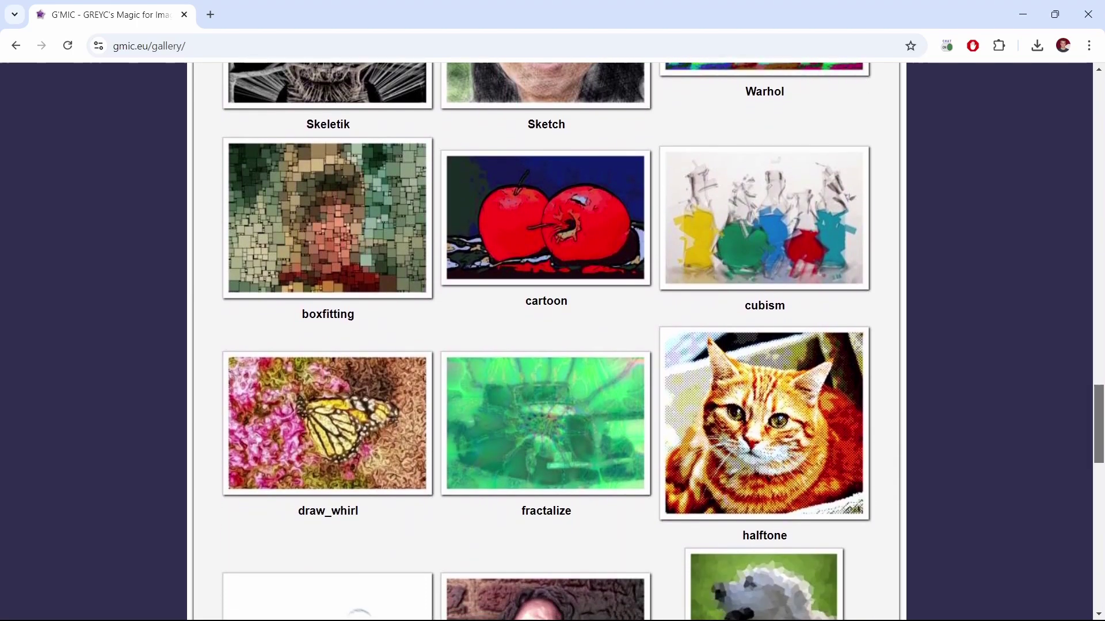
mouse_move(866, 423)
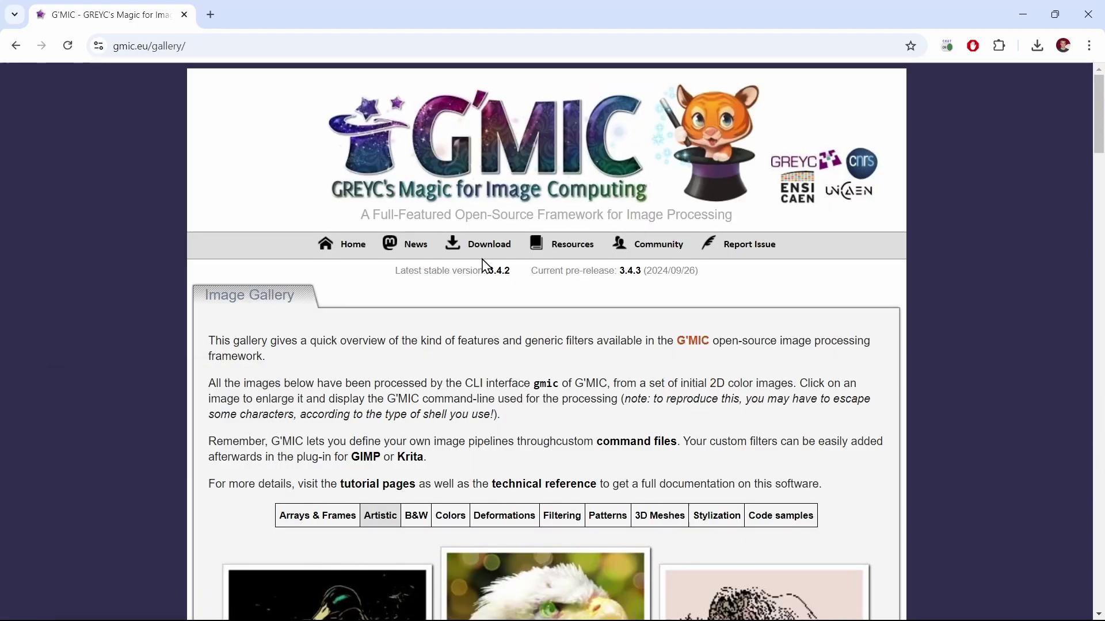
Go to the G'MIC download page and open the stable gmic-8bf zip release's v3.4.2 assets
left_click(485, 255)
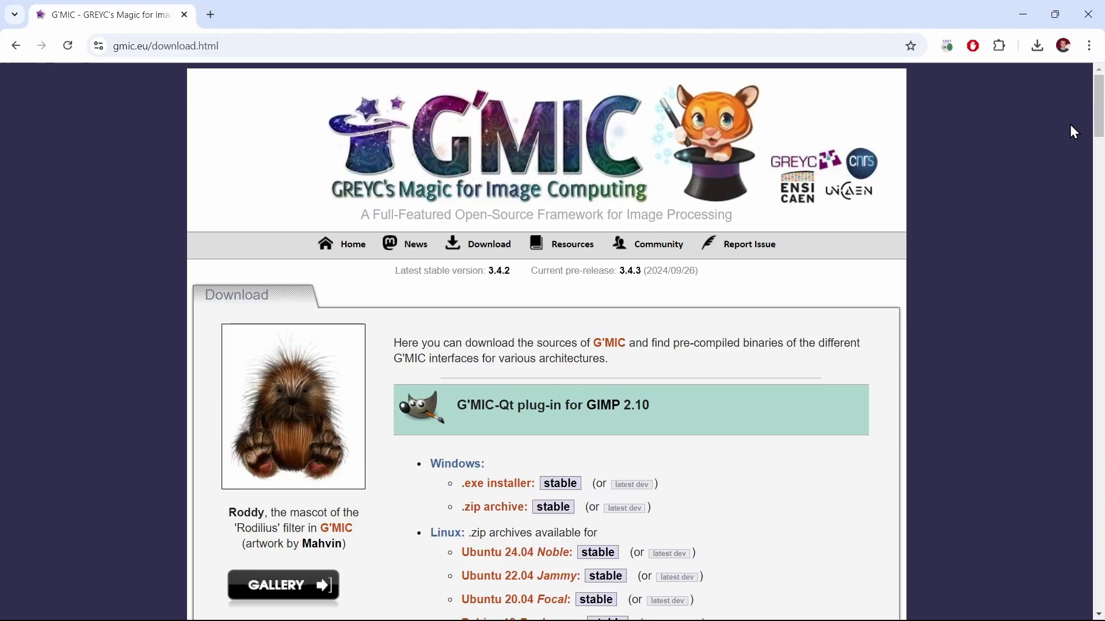
left_click_drag(1097, 108, 1098, 182)
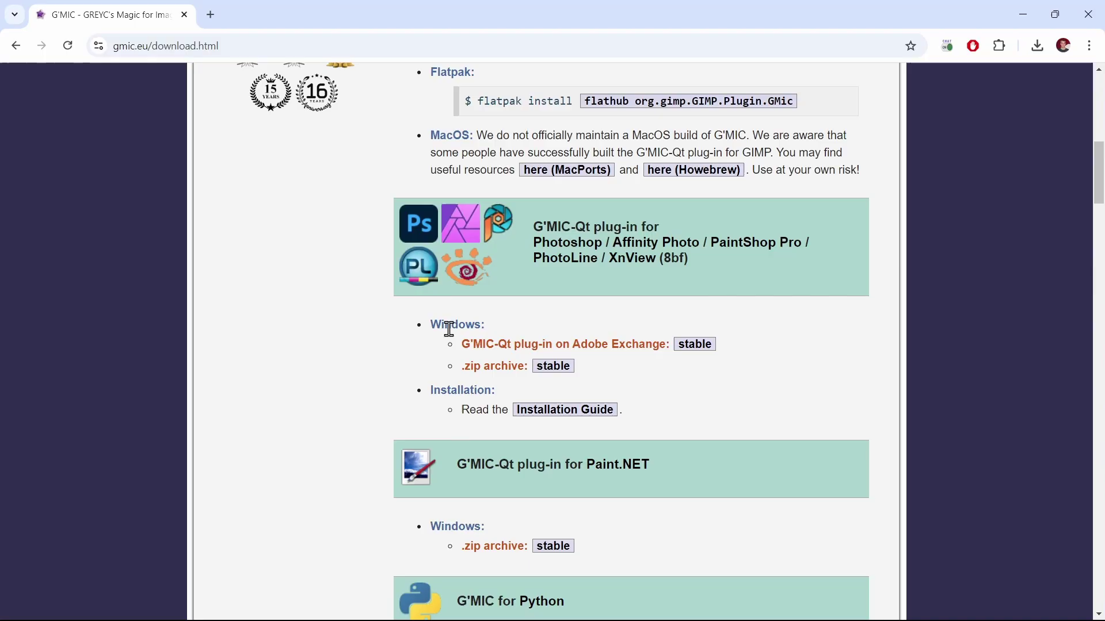
left_click(553, 367)
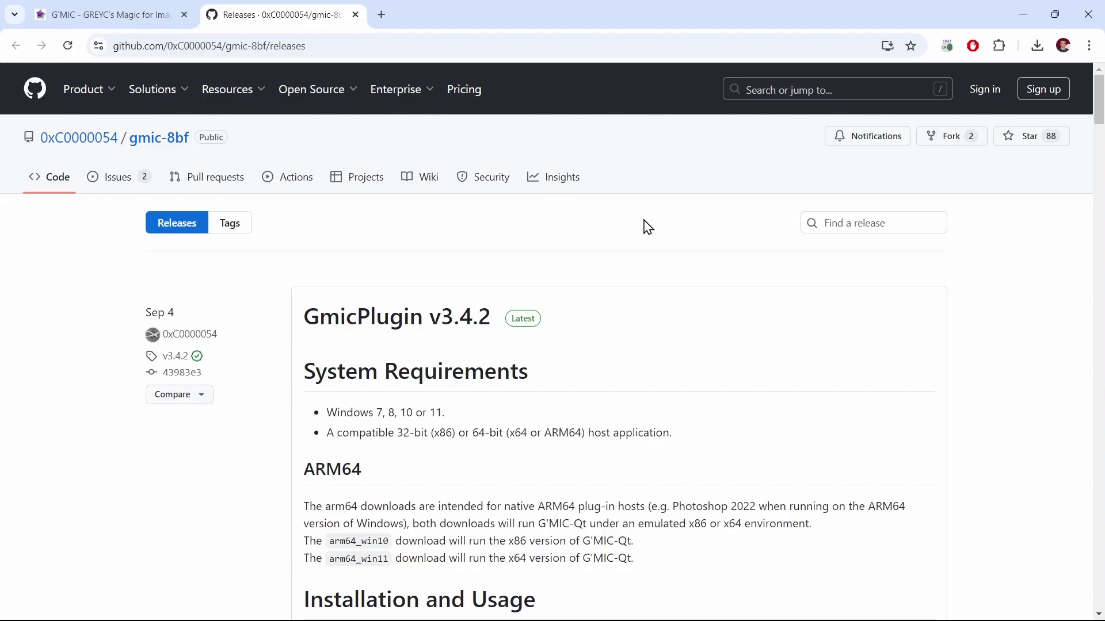
scroll(638, 207, "down", 8)
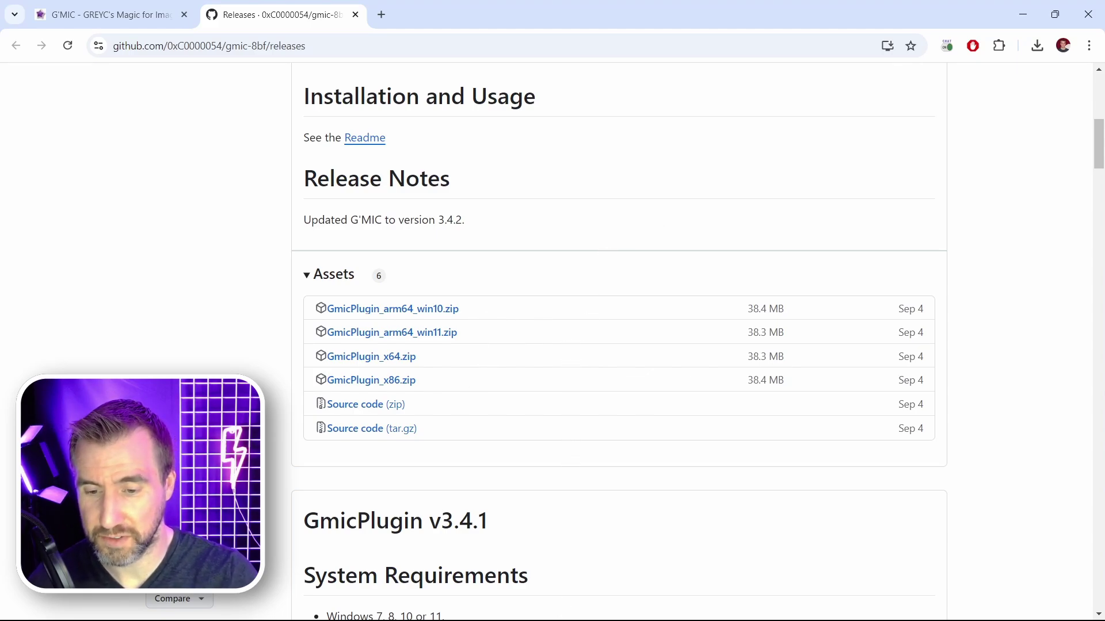
Look up About your PC and highlight the 64-bit, x64-based system type
left_click(429, 604)
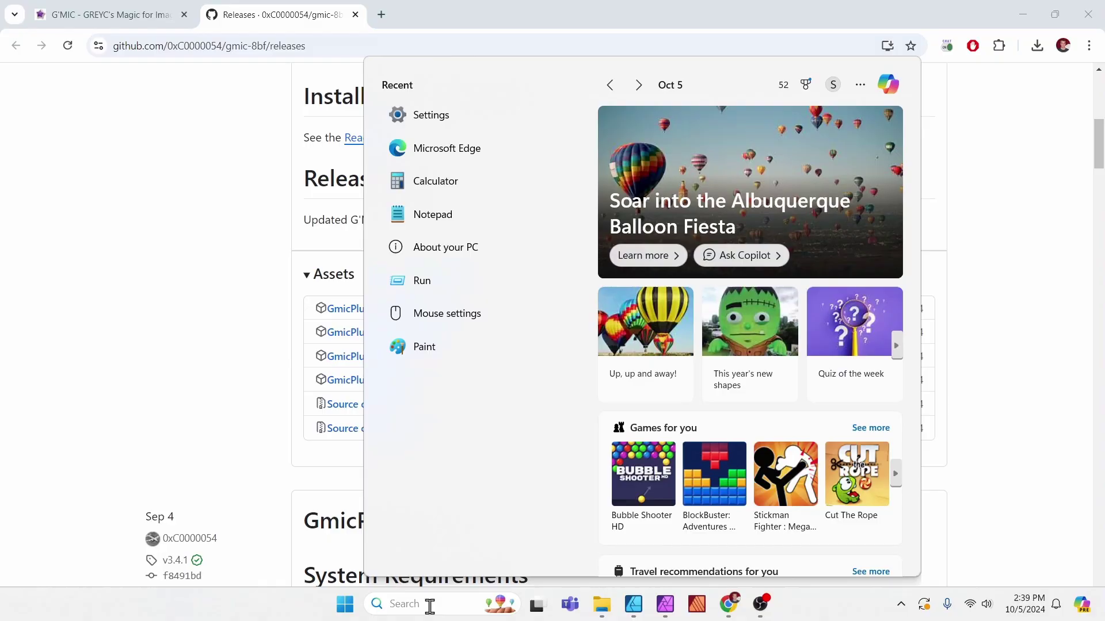
type("About")
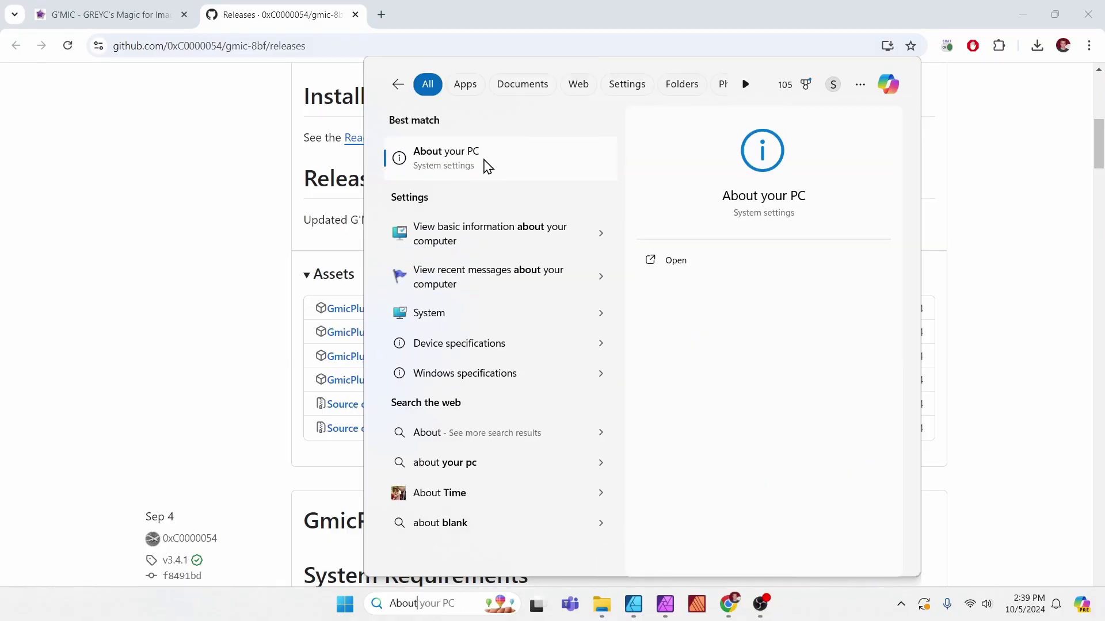
left_click(486, 166)
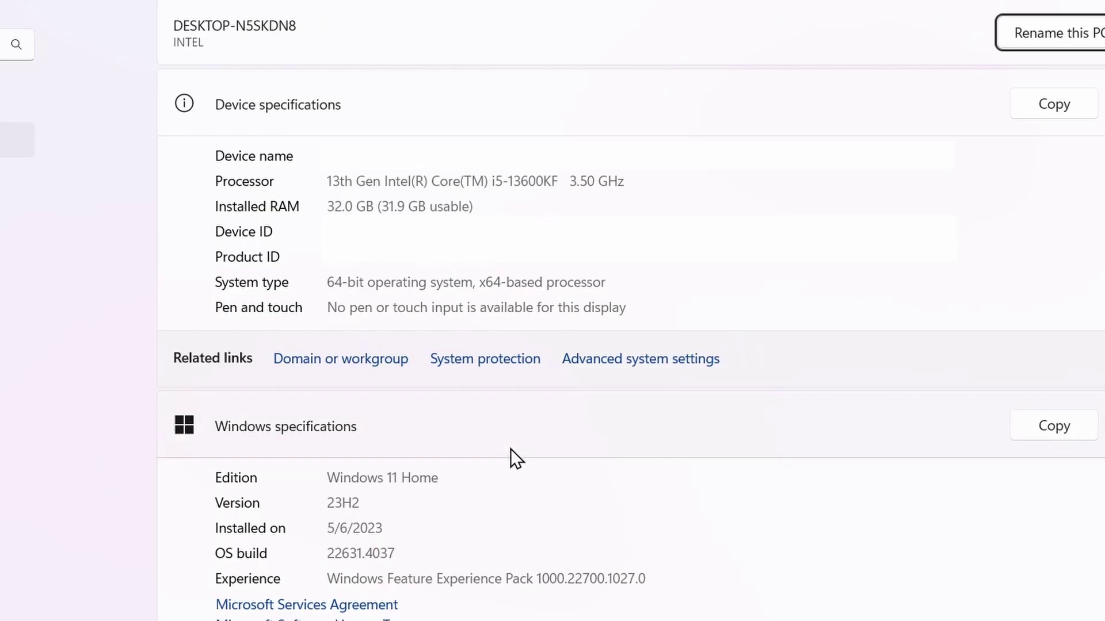
left_click_drag(725, 282, 328, 288)
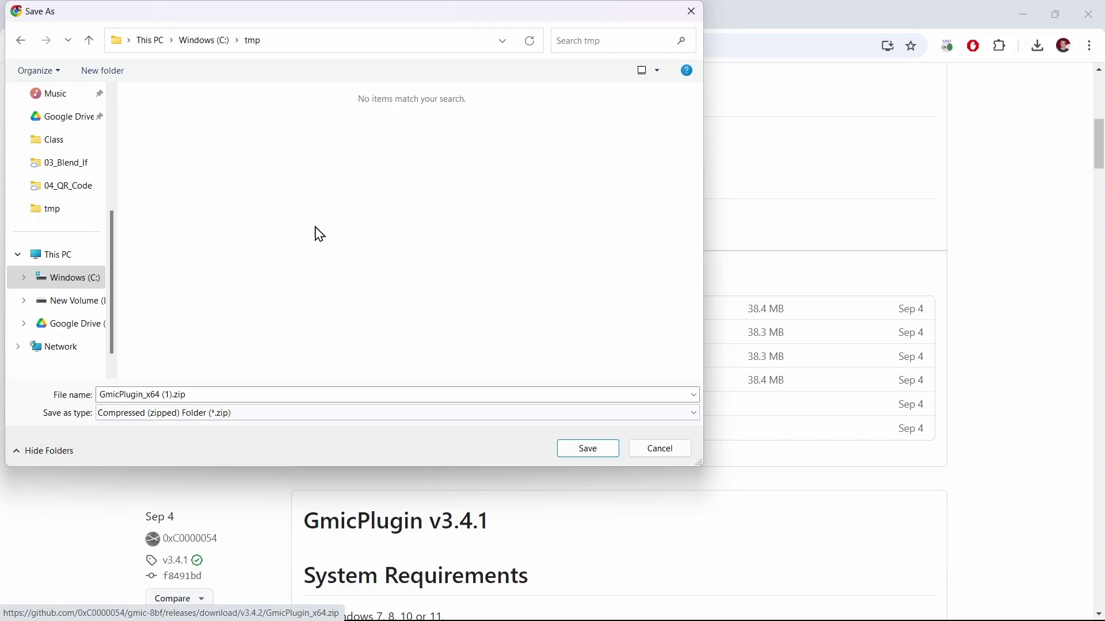
Save GmicPlugin_x64.zip from the release assets into C:\tmp
left_click(182, 392)
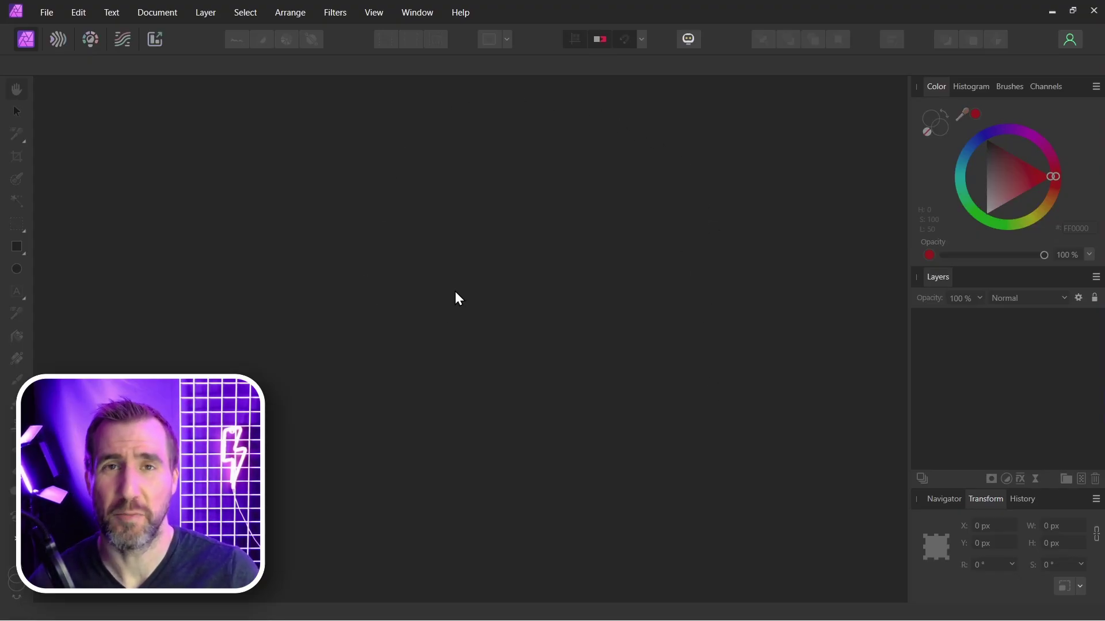
Show Affinity's Photoshop Plugins settings and open its default Plugins folder in Explorer
left_click(78, 13)
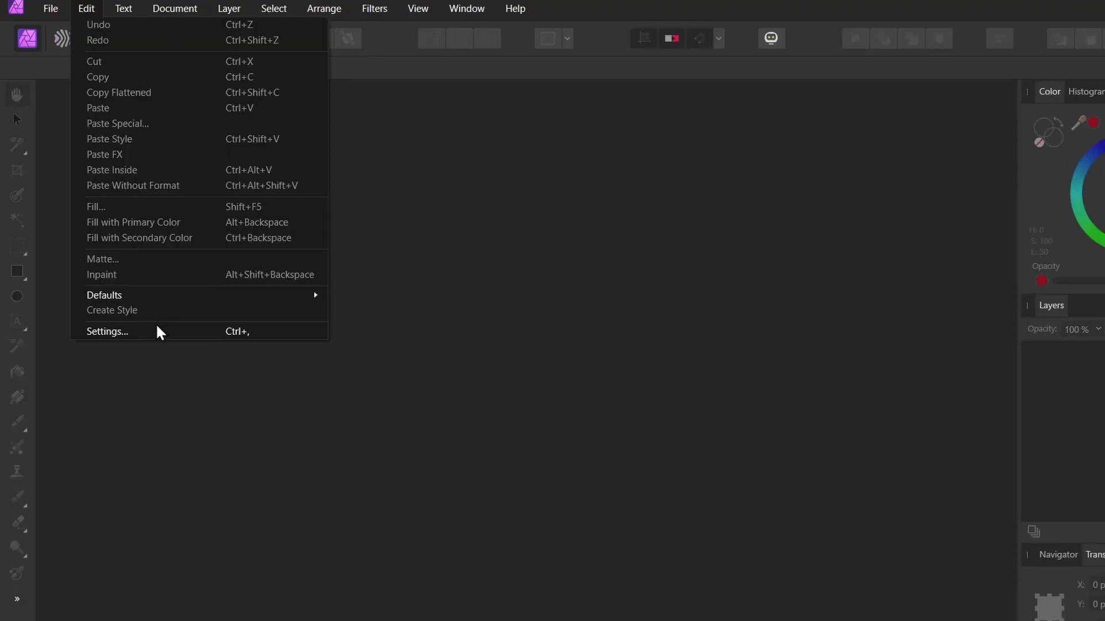
left_click(157, 326)
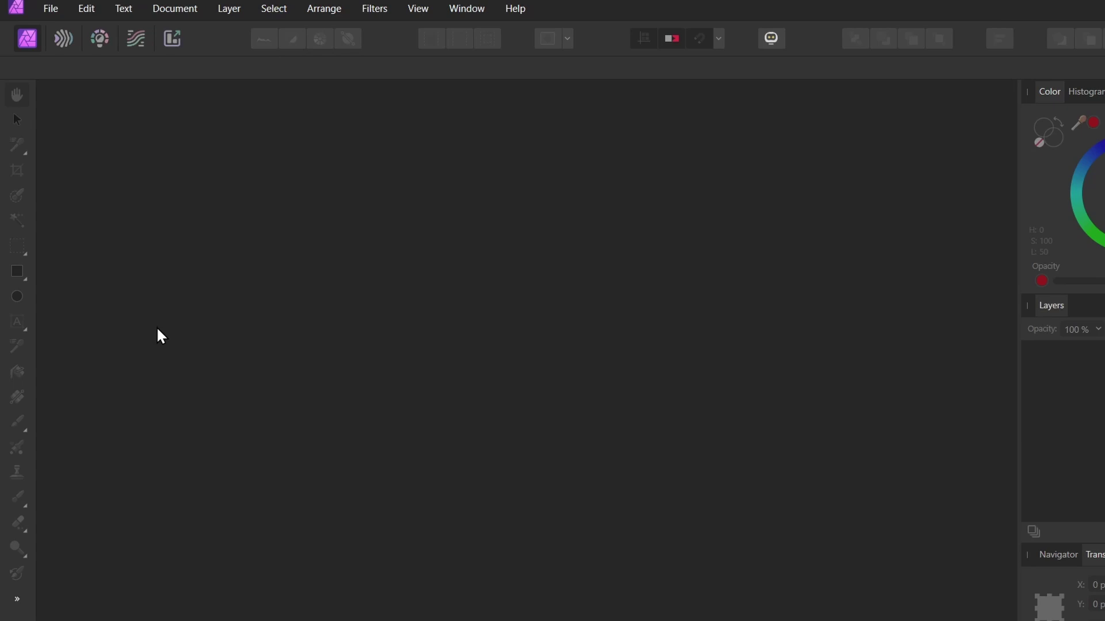
left_click(368, 306)
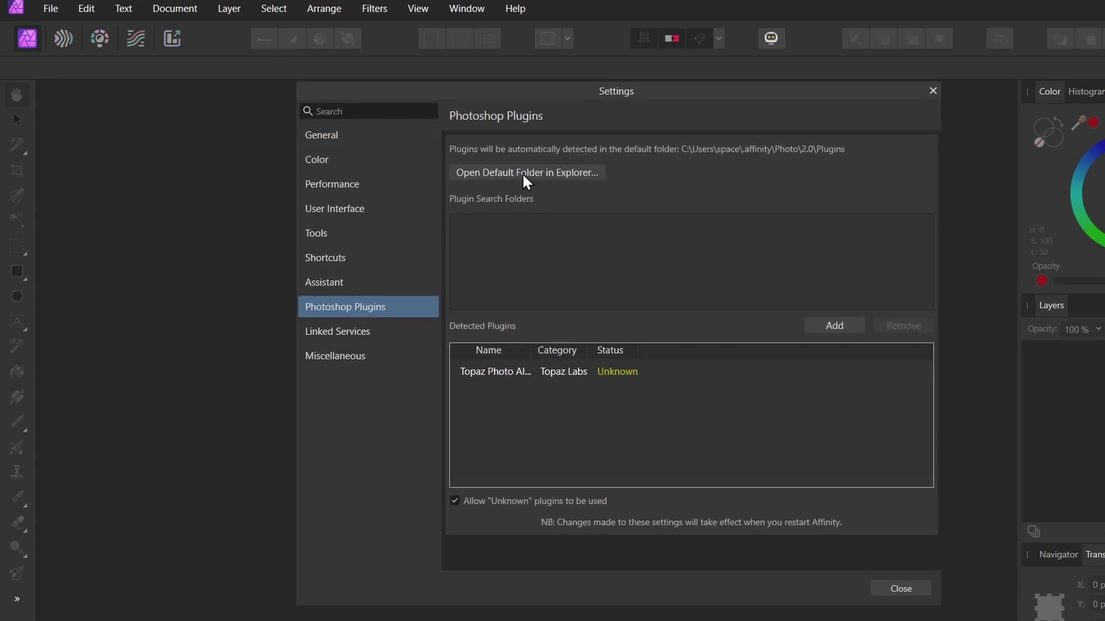
left_click(566, 172)
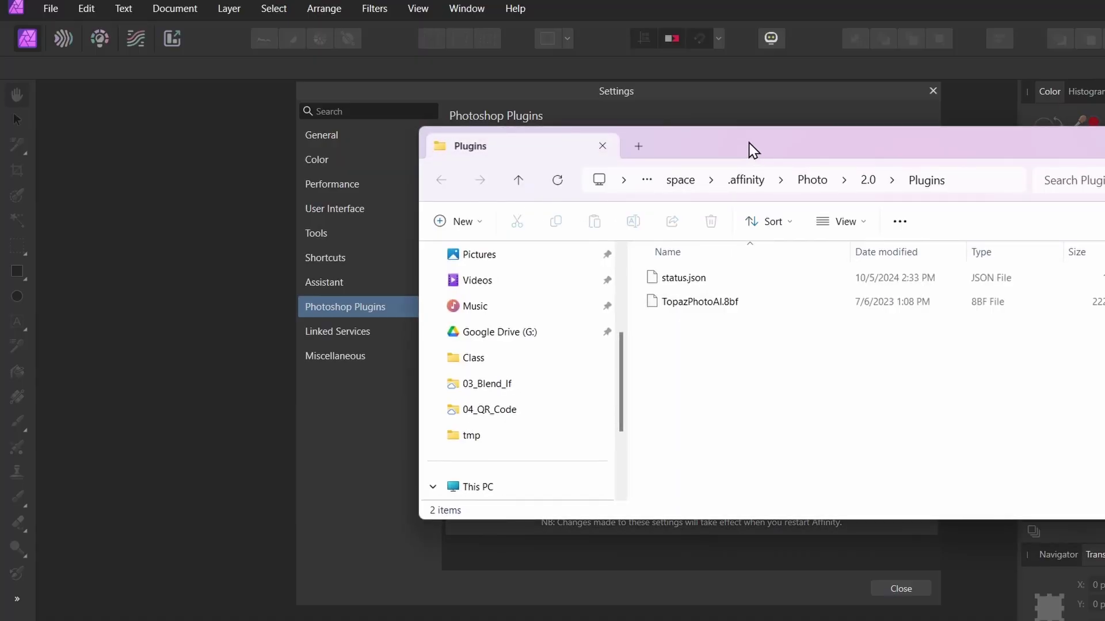
Extract GmicPlugin_x64.zip to a GmicPlugin_x64 folder, then move gmic and GmicPlugin.8bf into Plugins
left_click_drag(754, 151, 688, 91)
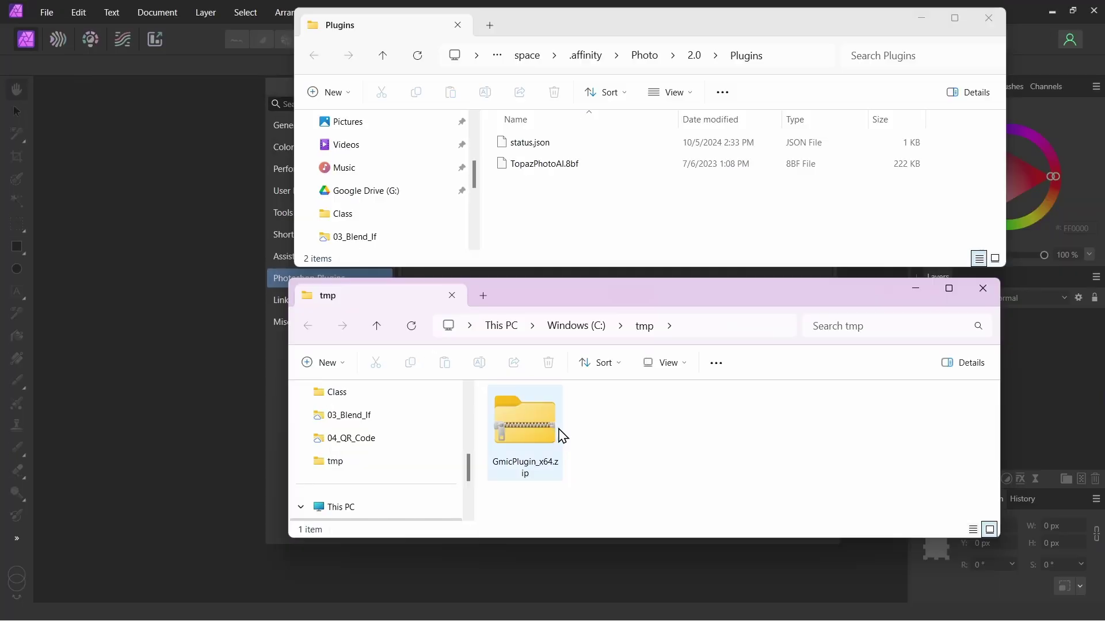
left_click(548, 432)
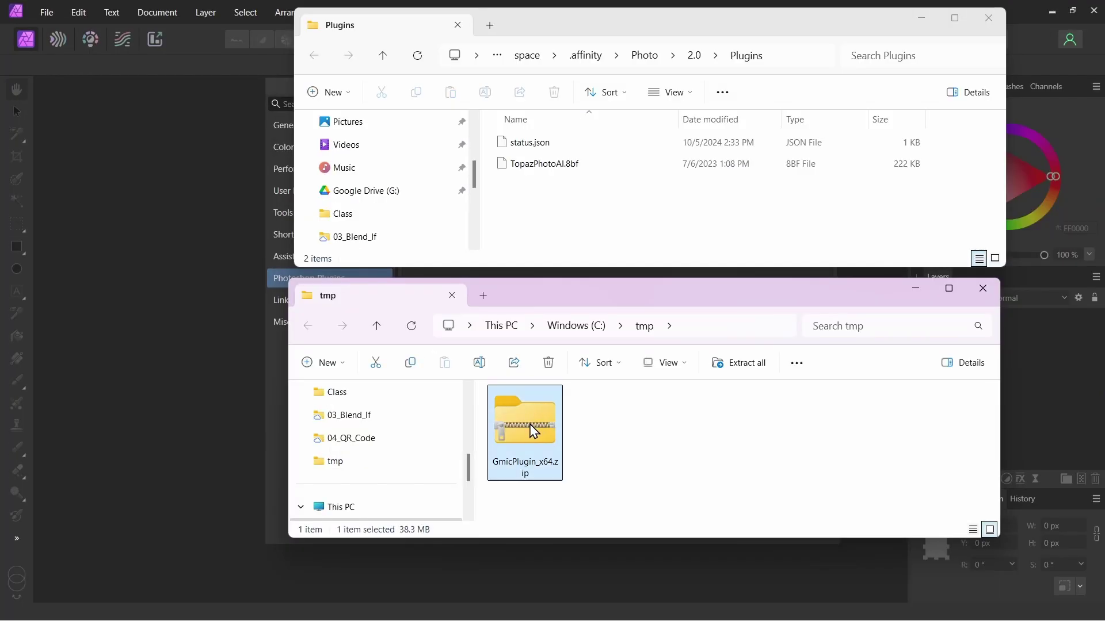
right_click(534, 431)
left_click(586, 242)
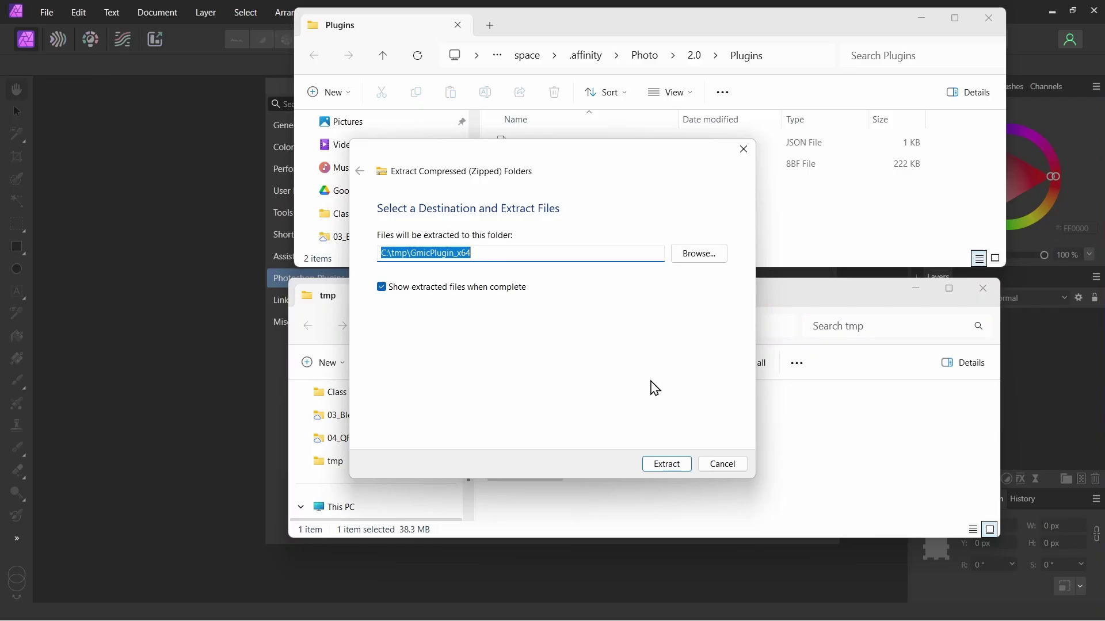
left_click(679, 460)
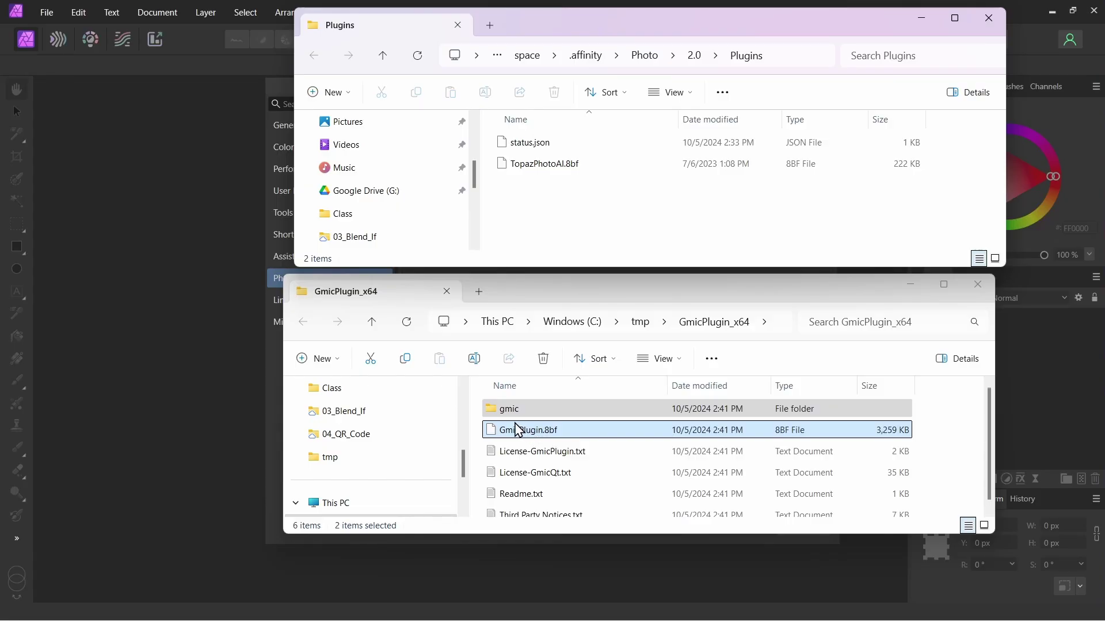
left_click_drag(518, 430, 519, 164)
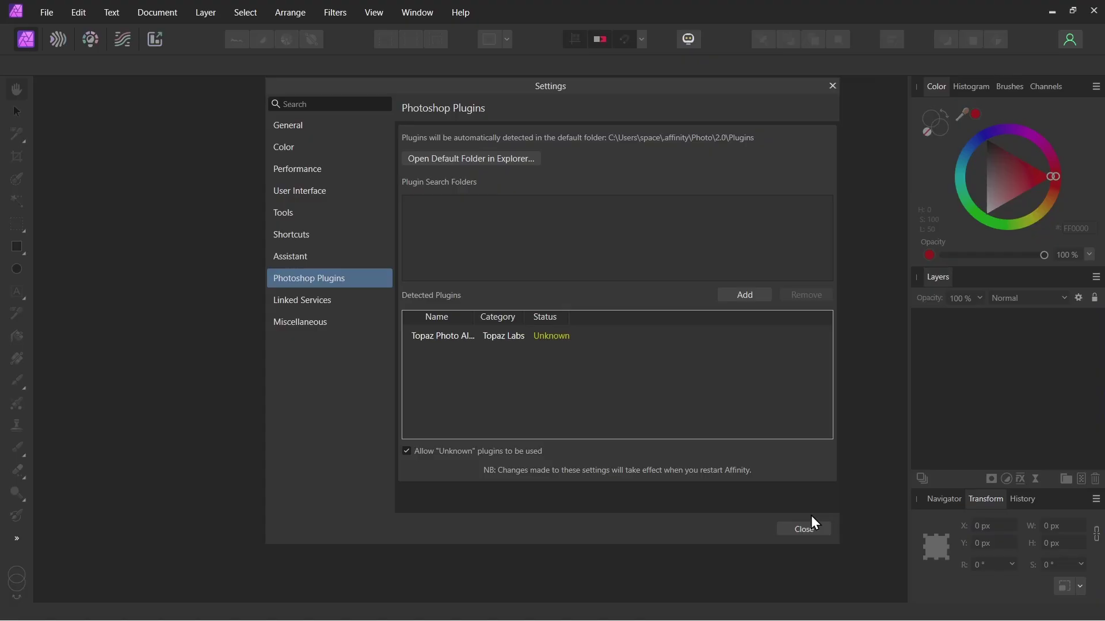
Close the settings and restart Affinity Photo so the Unknown G'MIC-Qt plugins load
left_click(803, 529)
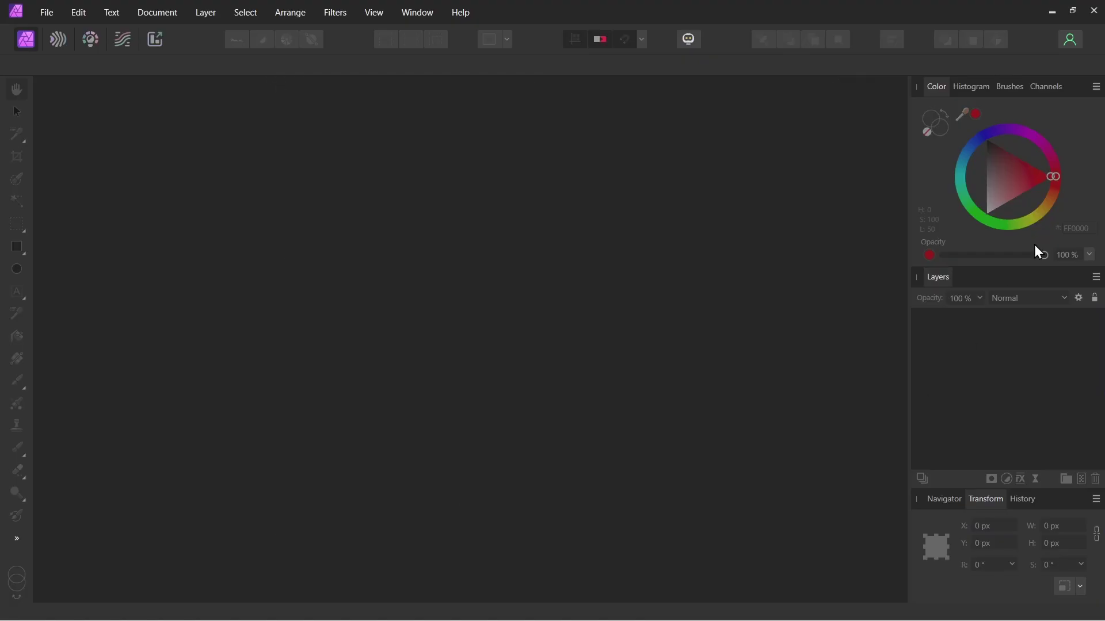
left_click(1096, 13)
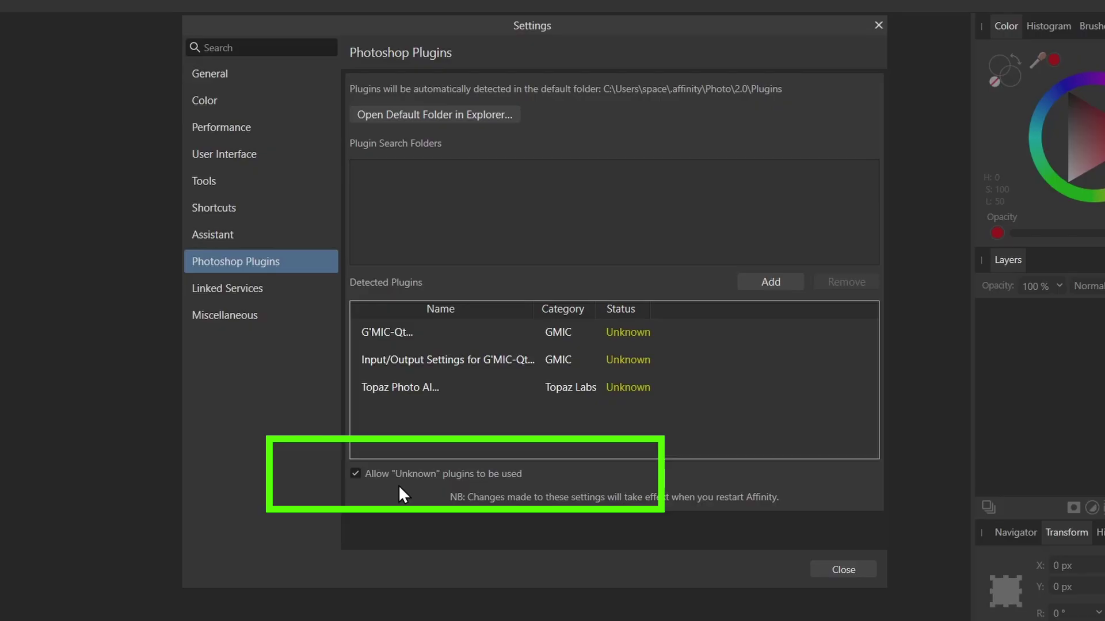
left_click(848, 568)
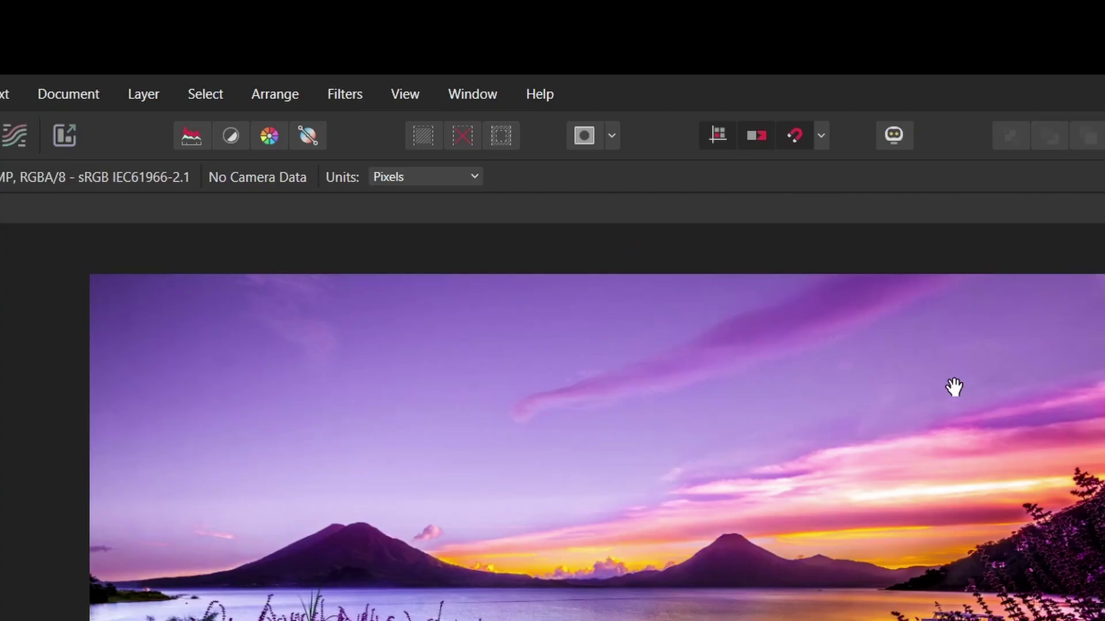
left_click(350, 94)
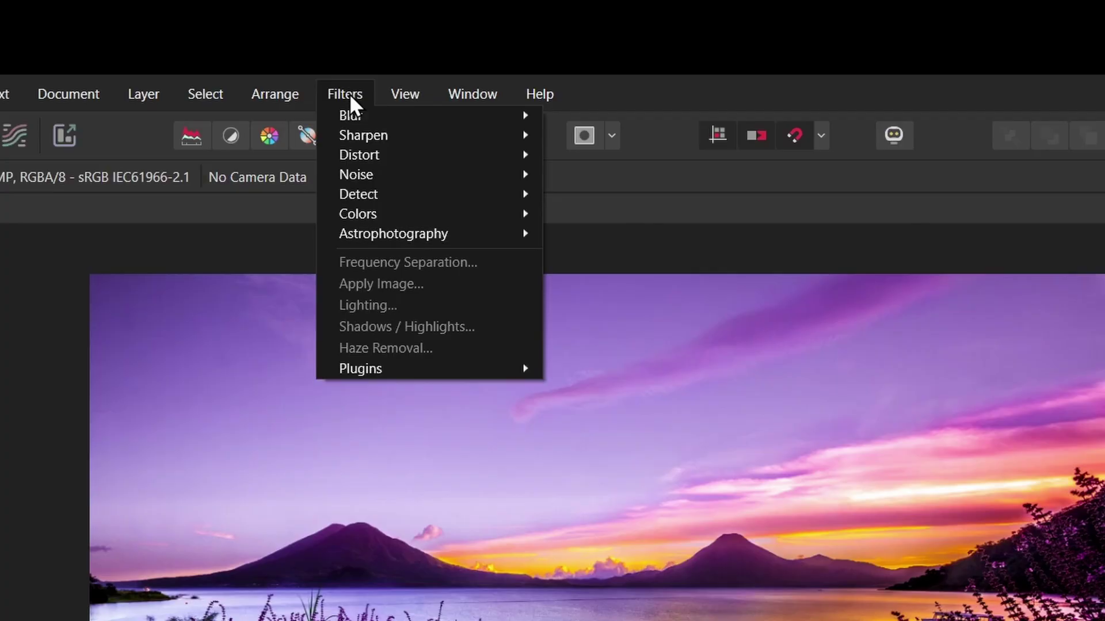
mouse_move(417, 371)
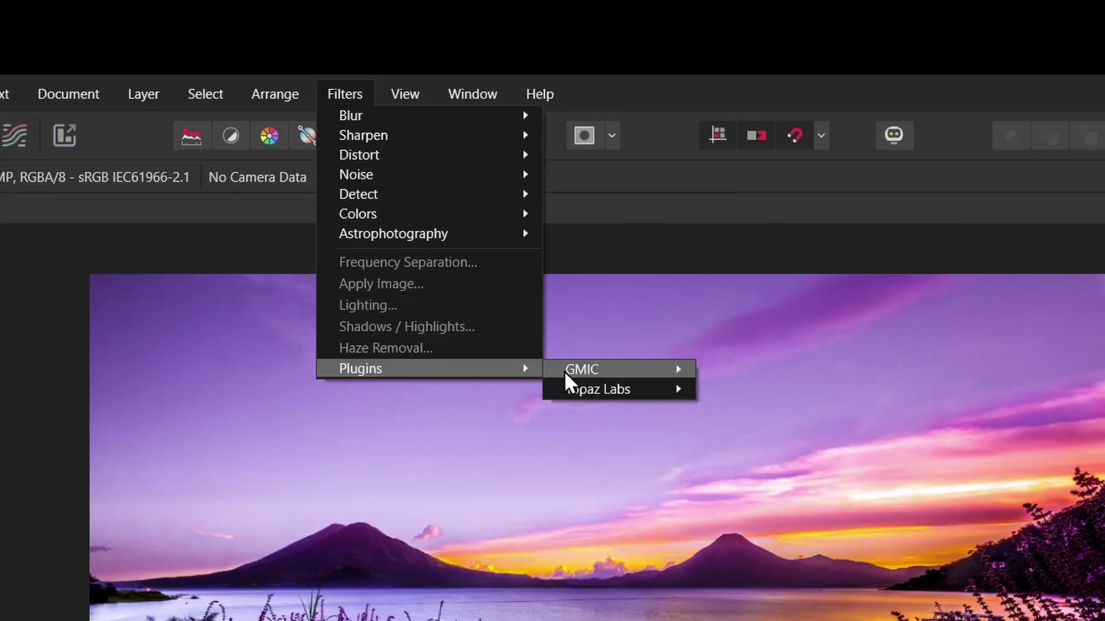
mouse_move(599, 370)
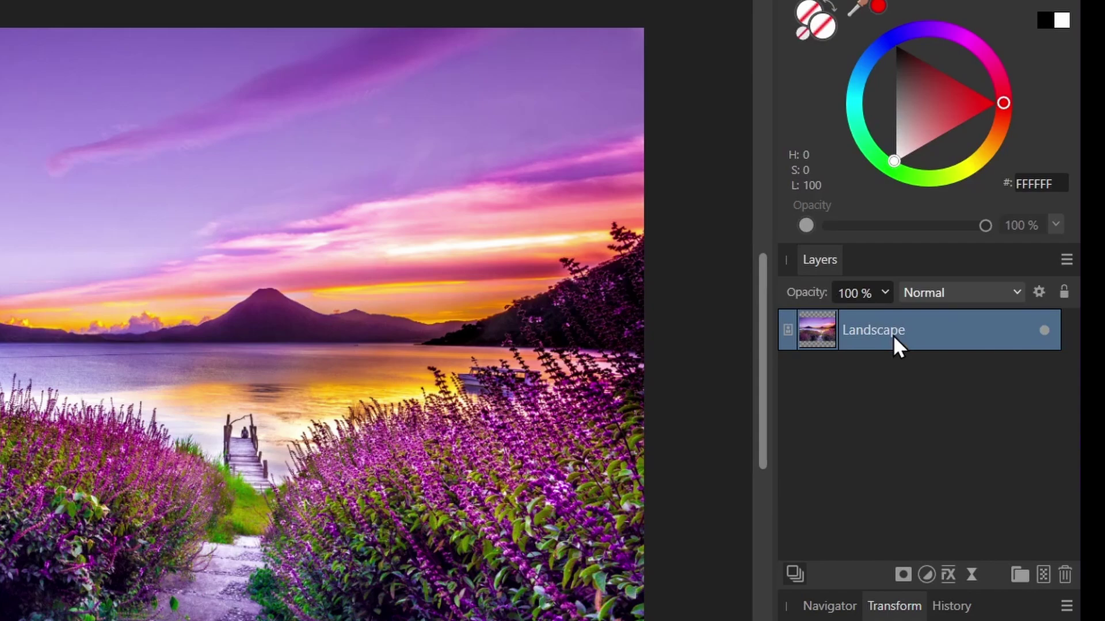
Rasterize the Landscape layer and launch G'MIC-Qt from Filters > Plugins > GMIC
right_click(893, 333)
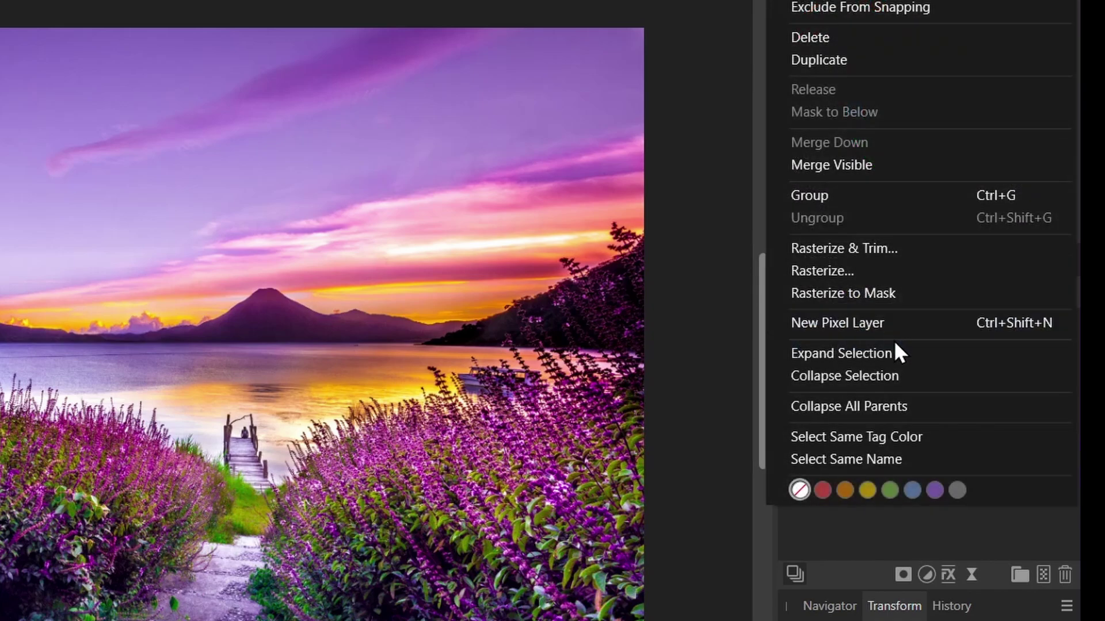
left_click(872, 271)
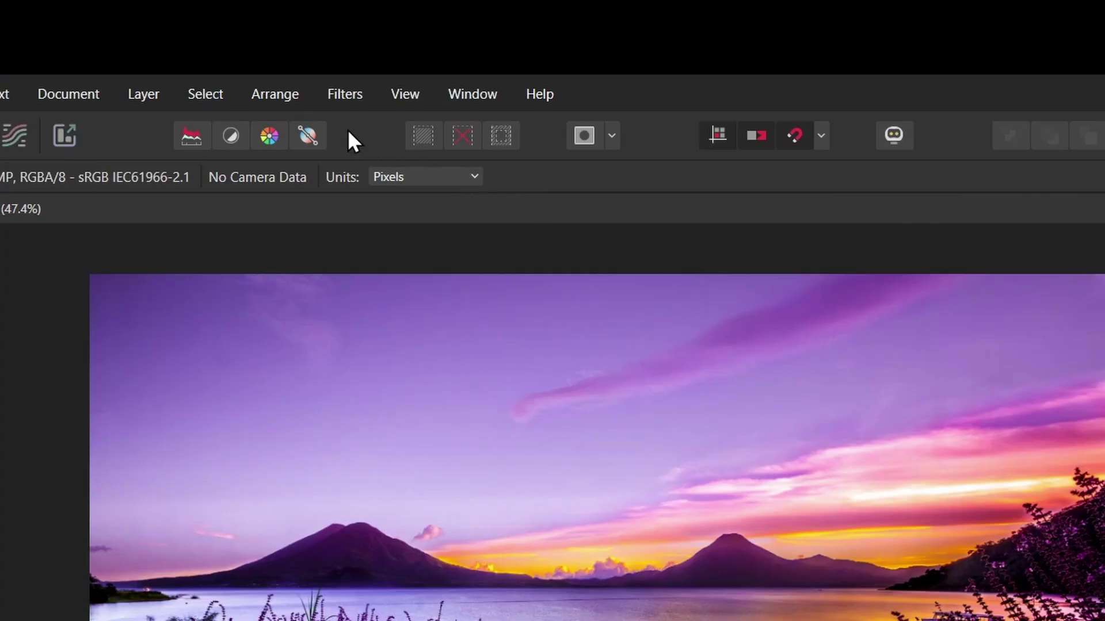
left_click(339, 94)
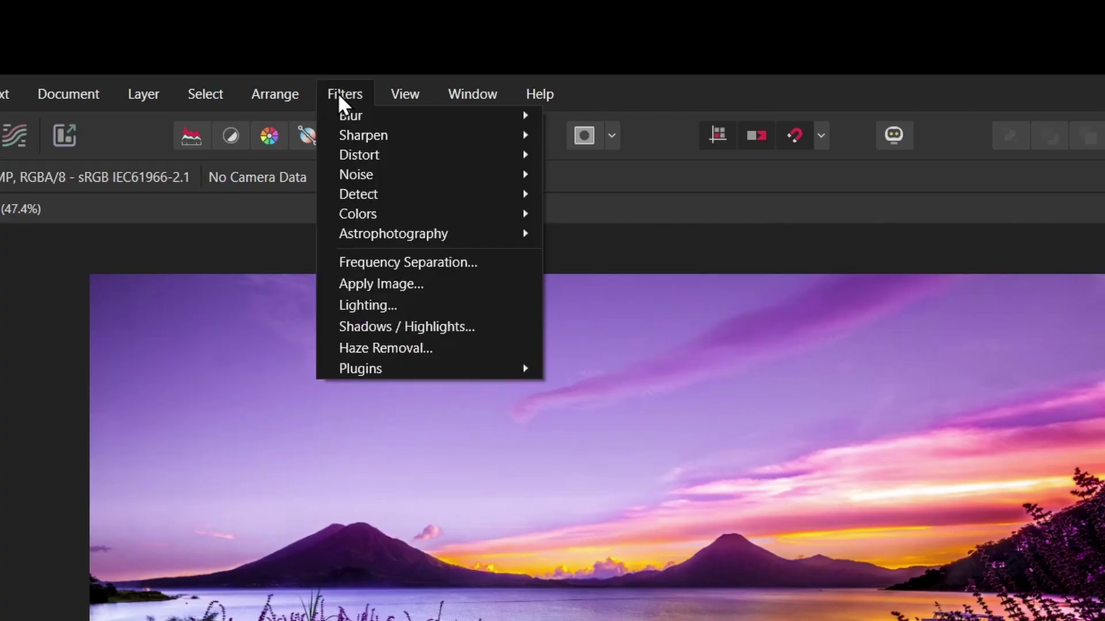
mouse_move(429, 369)
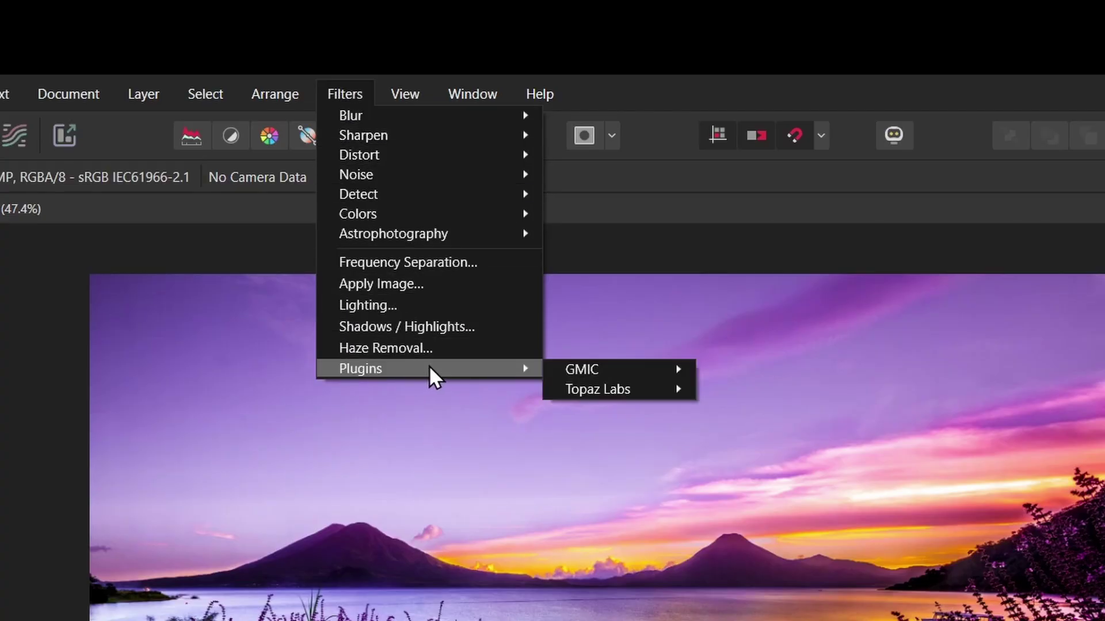
mouse_move(589, 363)
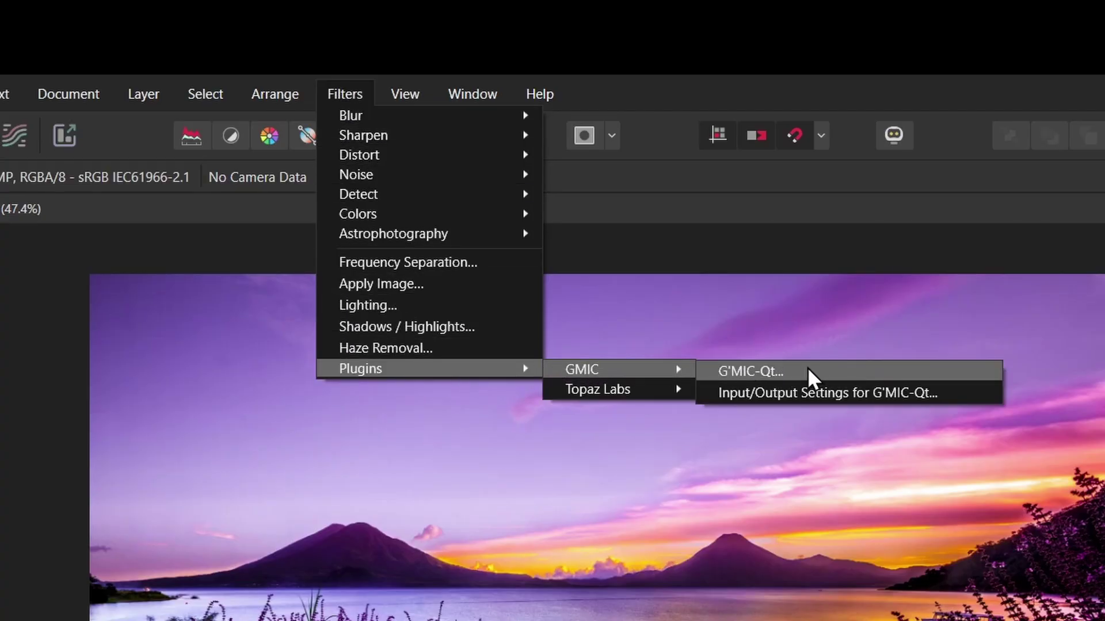
left_click(760, 370)
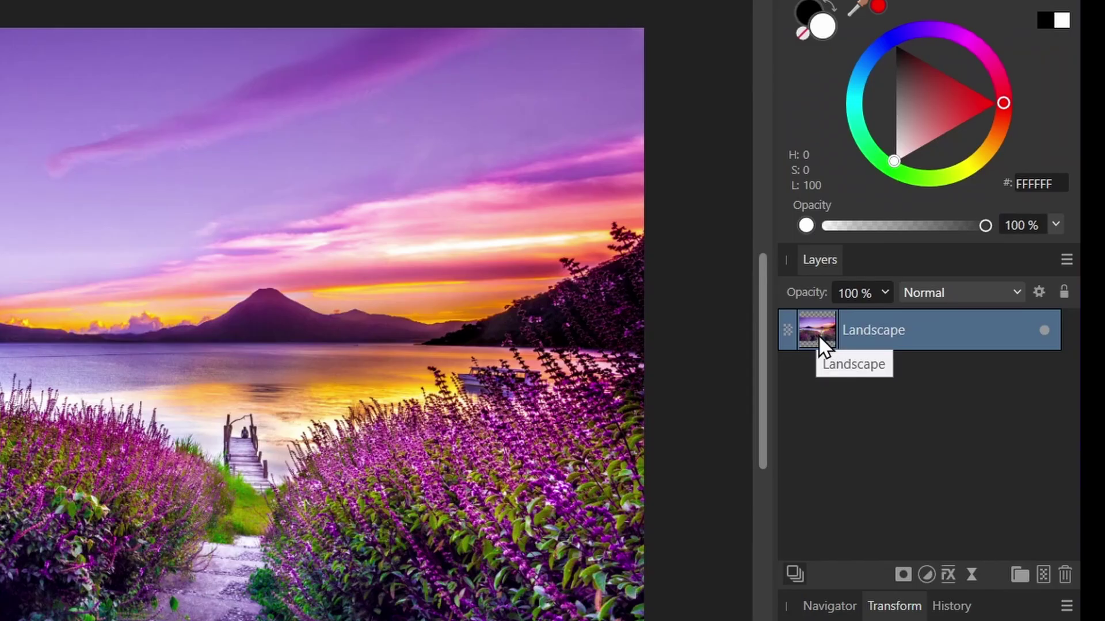
Duplicate the Landscape layer and rename the lower copy 'Original'
key("ctrl+j")
double_click(889, 374)
type("Original")
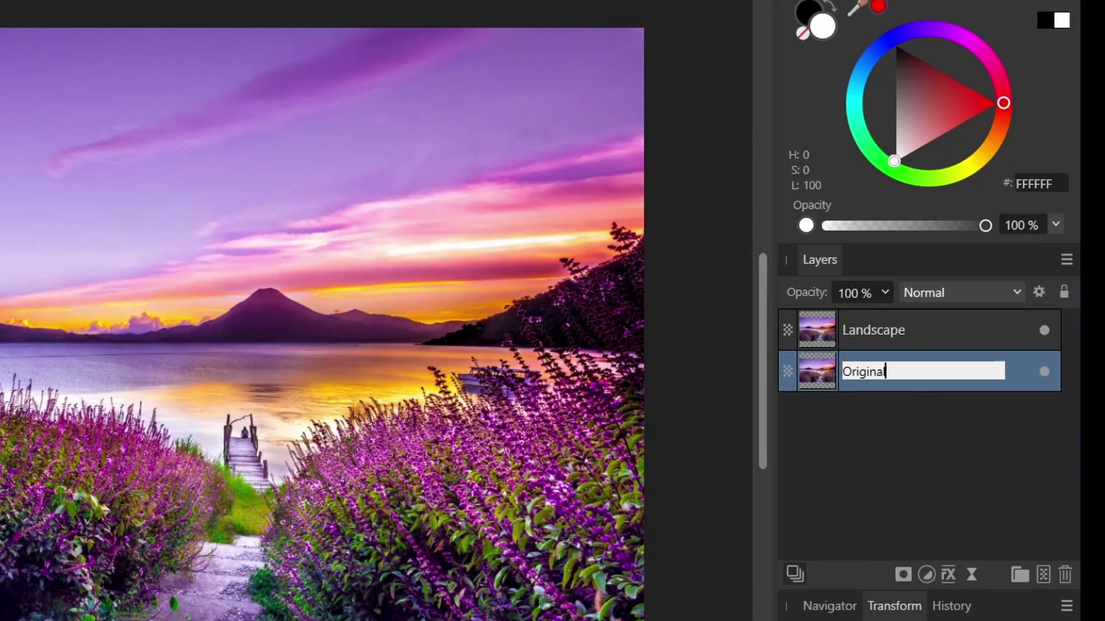
left_click(896, 327)
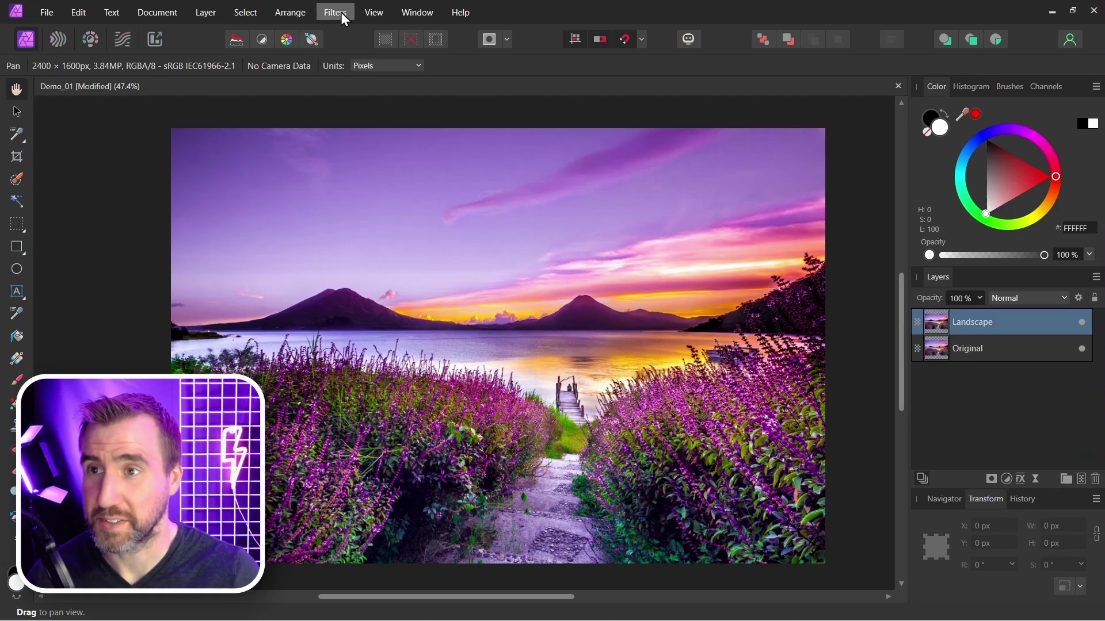
Reopen the G'MIC-Qt plugin from Filters > Plugins > GMIC
left_click(340, 12)
mouse_move(457, 193)
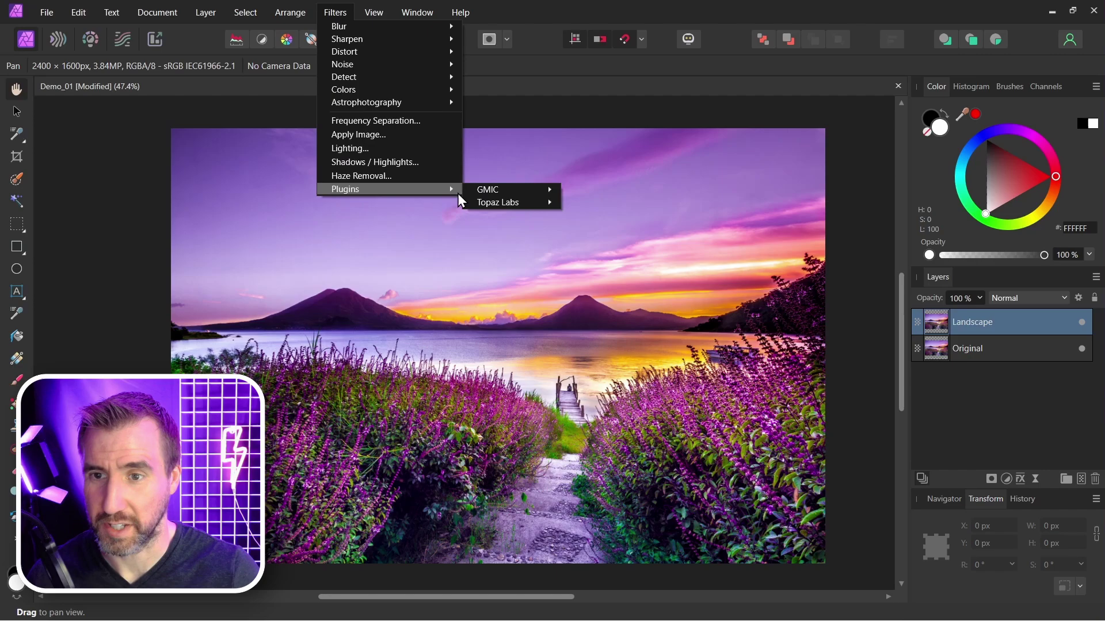
mouse_move(502, 191)
left_click(592, 191)
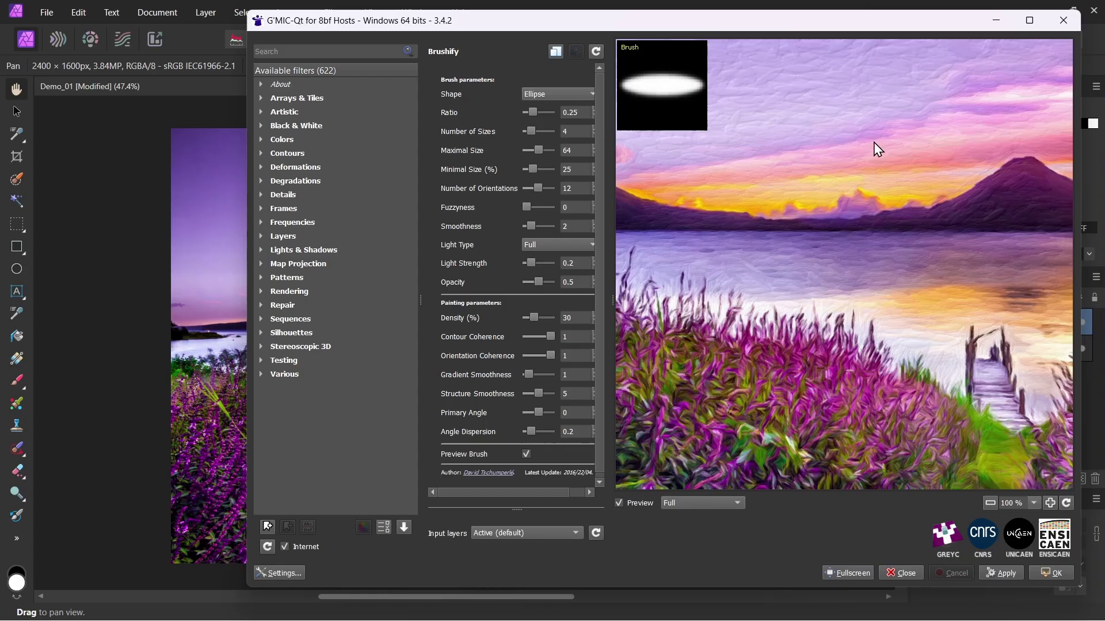
Apply Artistic > Brushify to the landscape with Density 67.4 and Structure Smoothness 3.6
left_click(261, 112)
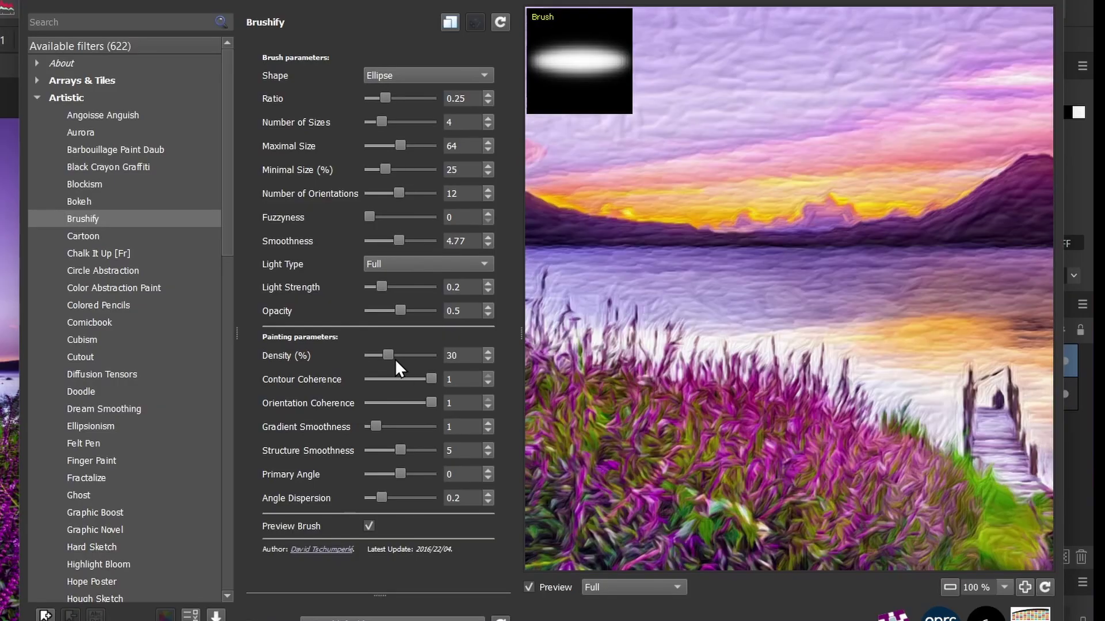
left_click_drag(392, 352, 412, 354)
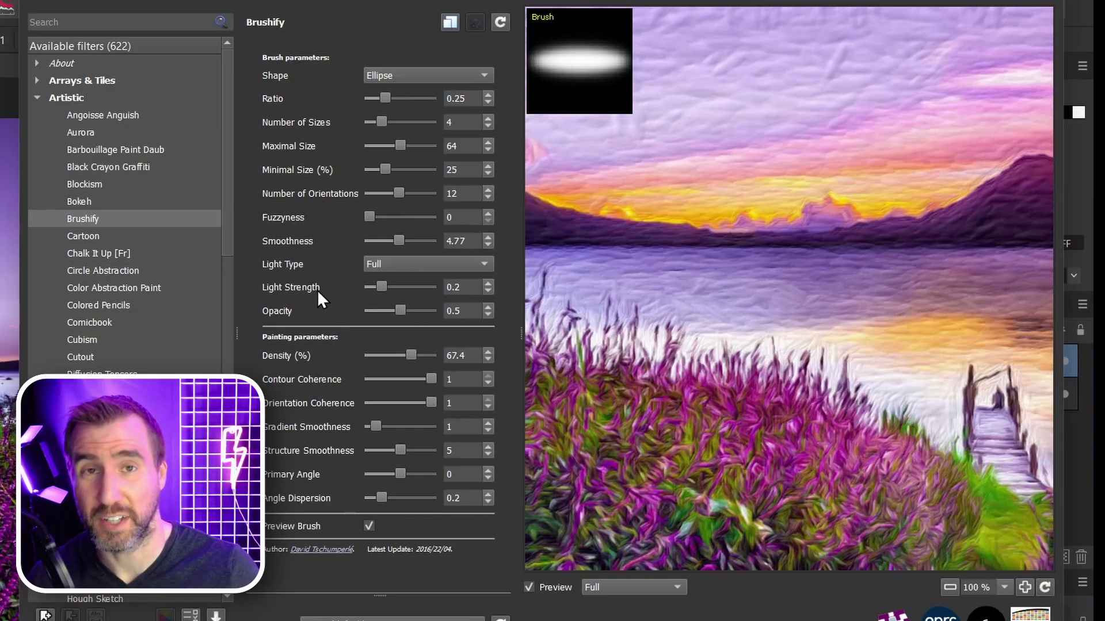
left_click_drag(399, 449, 392, 450)
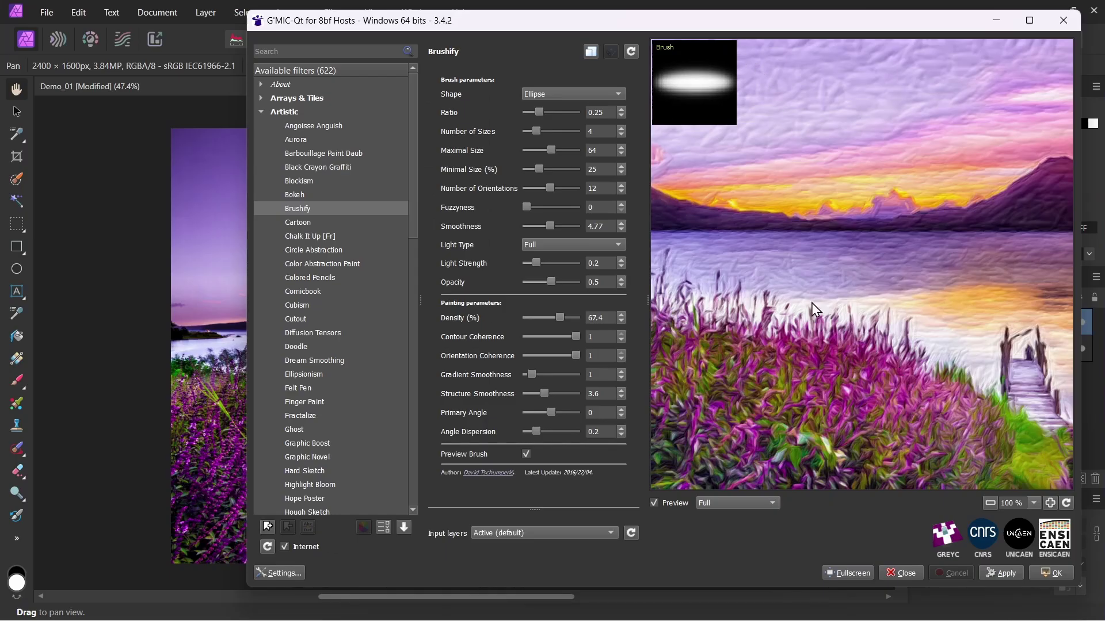
left_click(1048, 571)
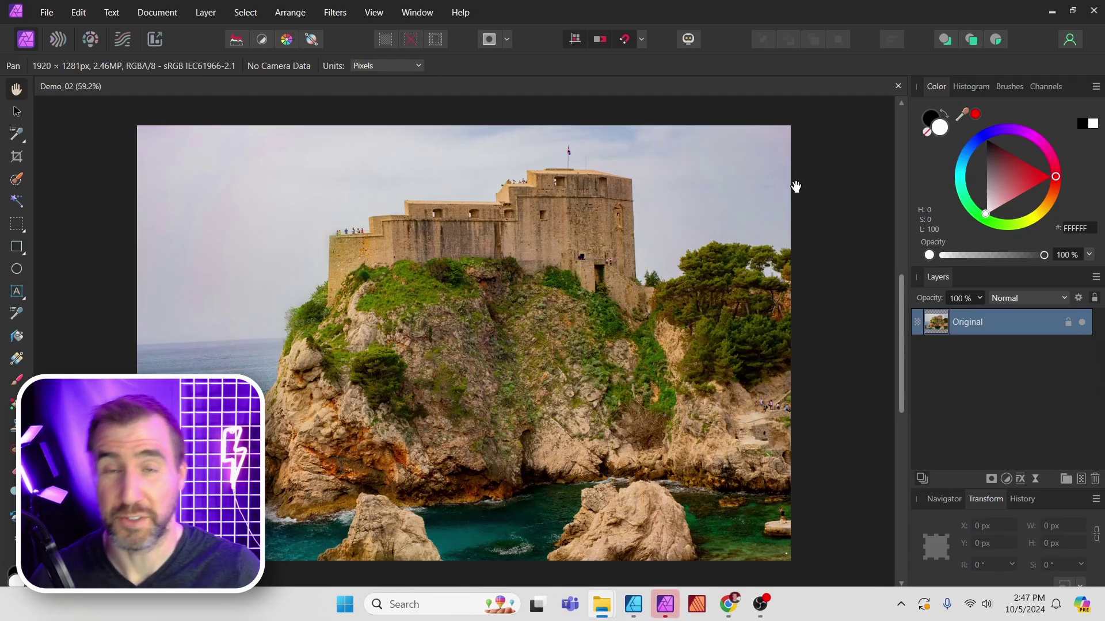
Launch G'MIC-Qt on the castle photo, select Artistic > Comicbook, and pan the preview
left_click(333, 13)
mouse_move(380, 189)
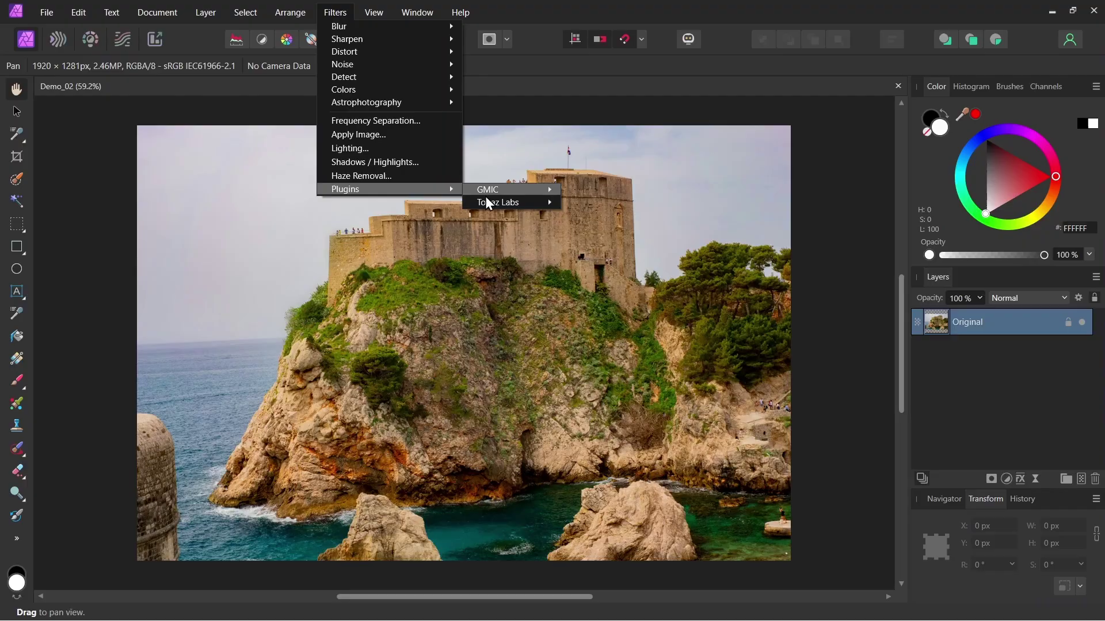
mouse_move(506, 190)
left_click(578, 192)
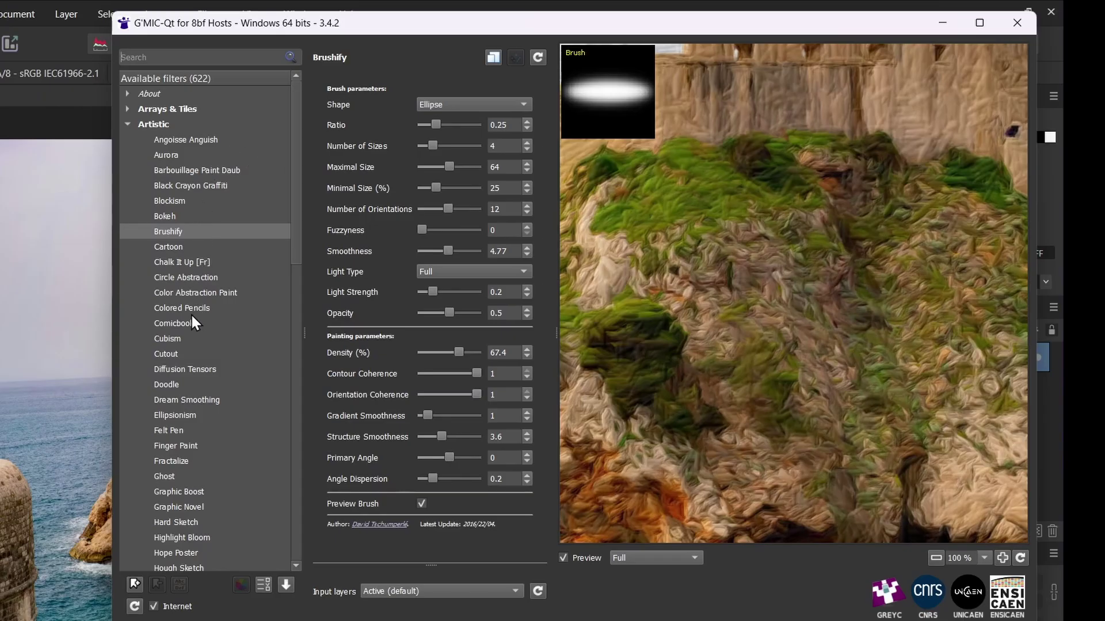
left_click(187, 322)
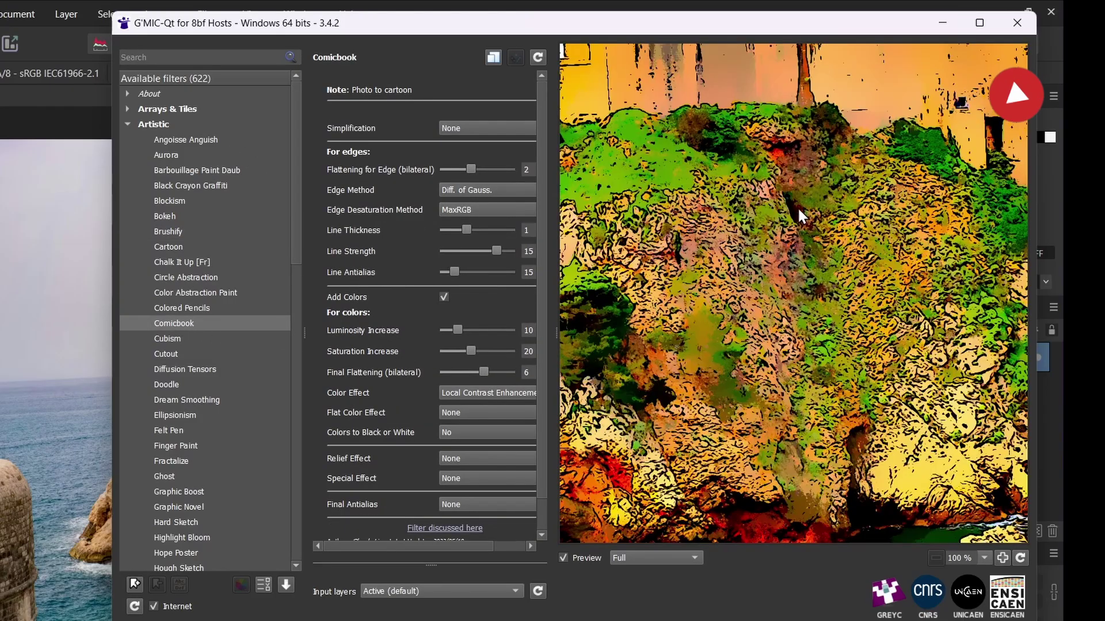
left_click_drag(797, 206, 765, 264)
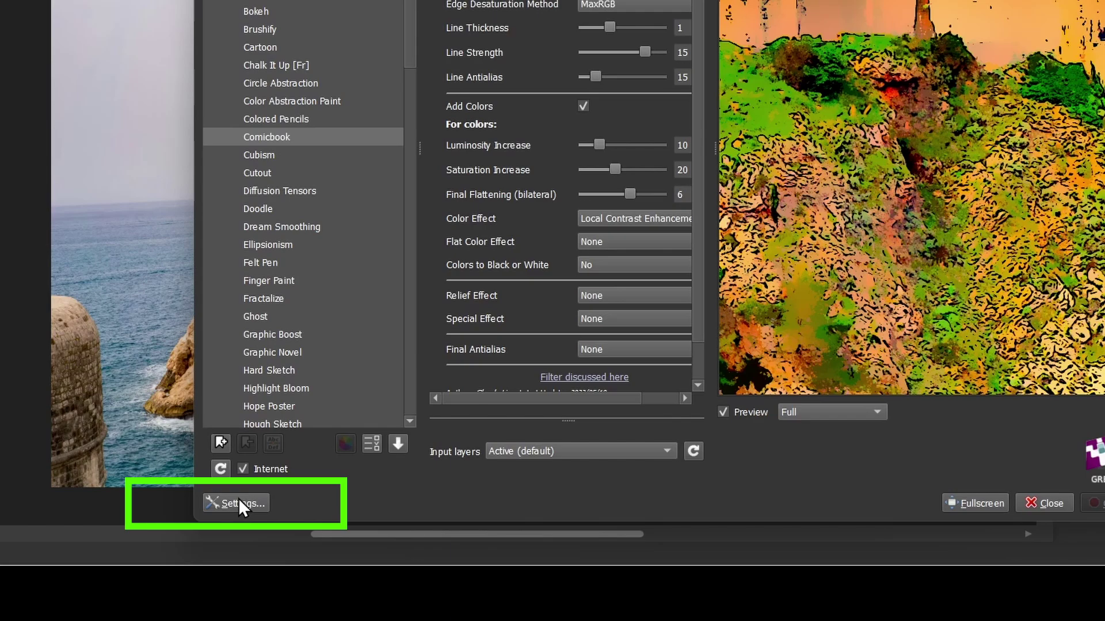
Turn on 'Always enable preview zooming' in G'MIC-Qt settings and zoom out to the whole castle
left_click(238, 501)
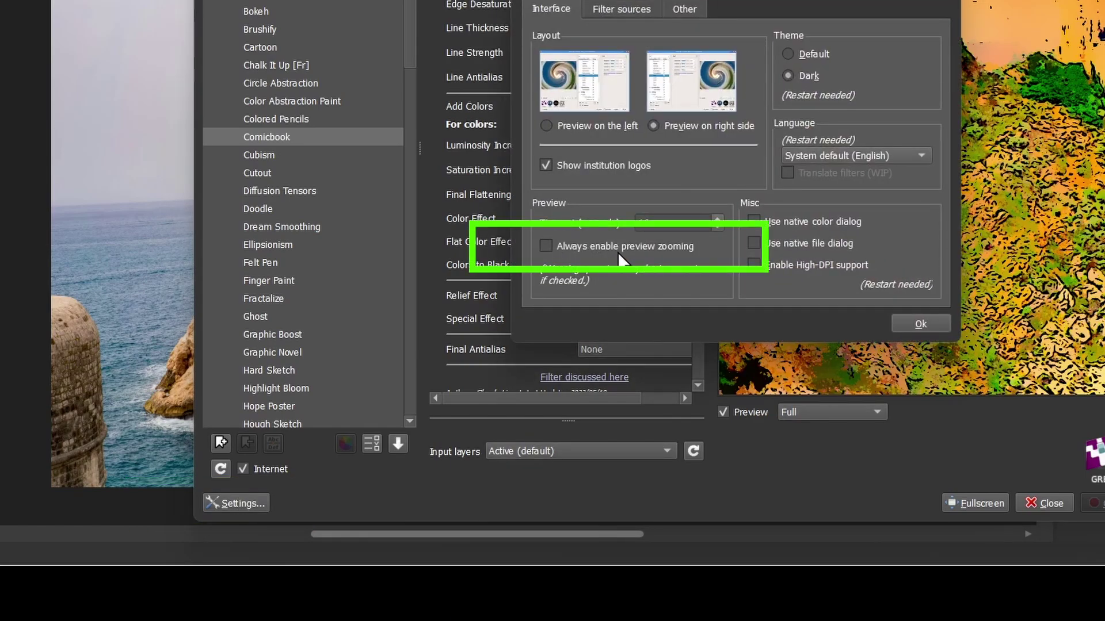
left_click(546, 246)
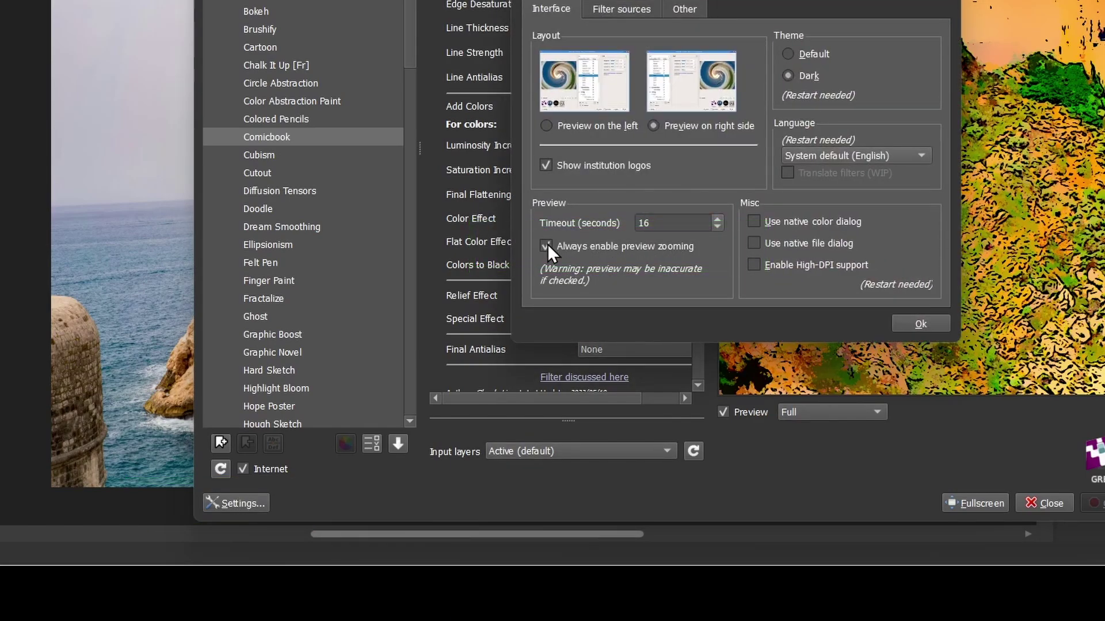
left_click(927, 324)
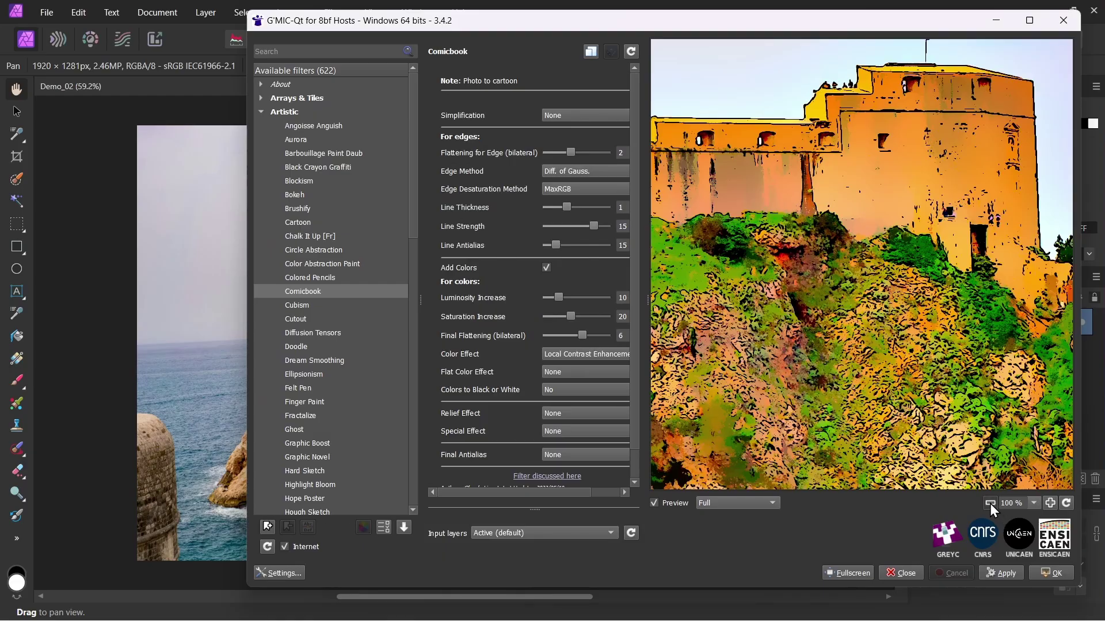
left_click(990, 503)
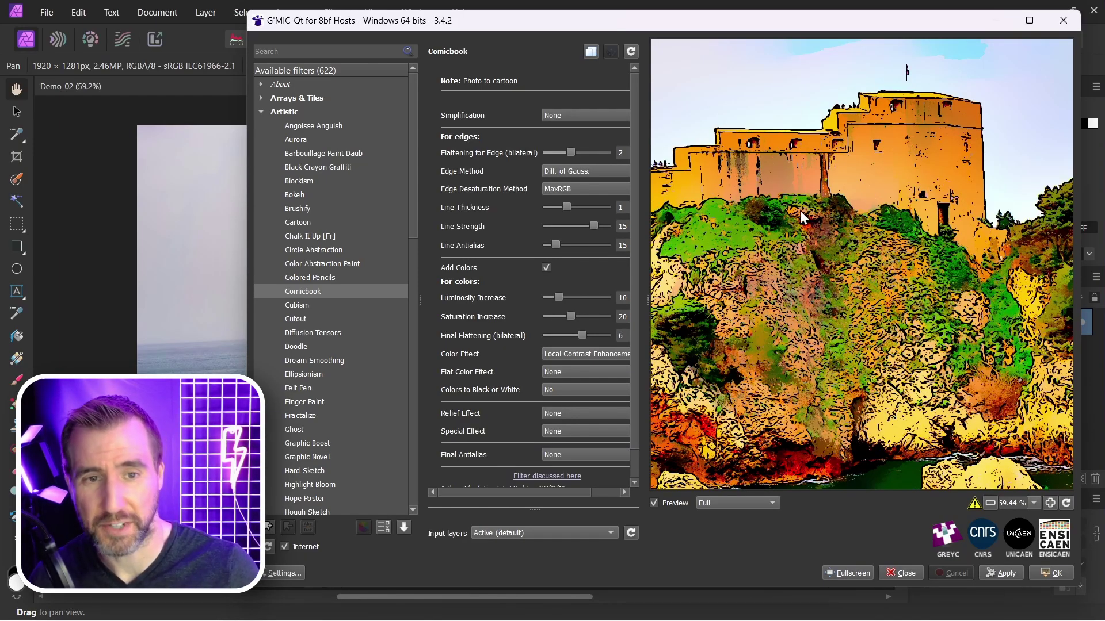
Preview the Degradations filters Chromatic Aberrations and CRT Phosphors on the castle photo
left_click(989, 503)
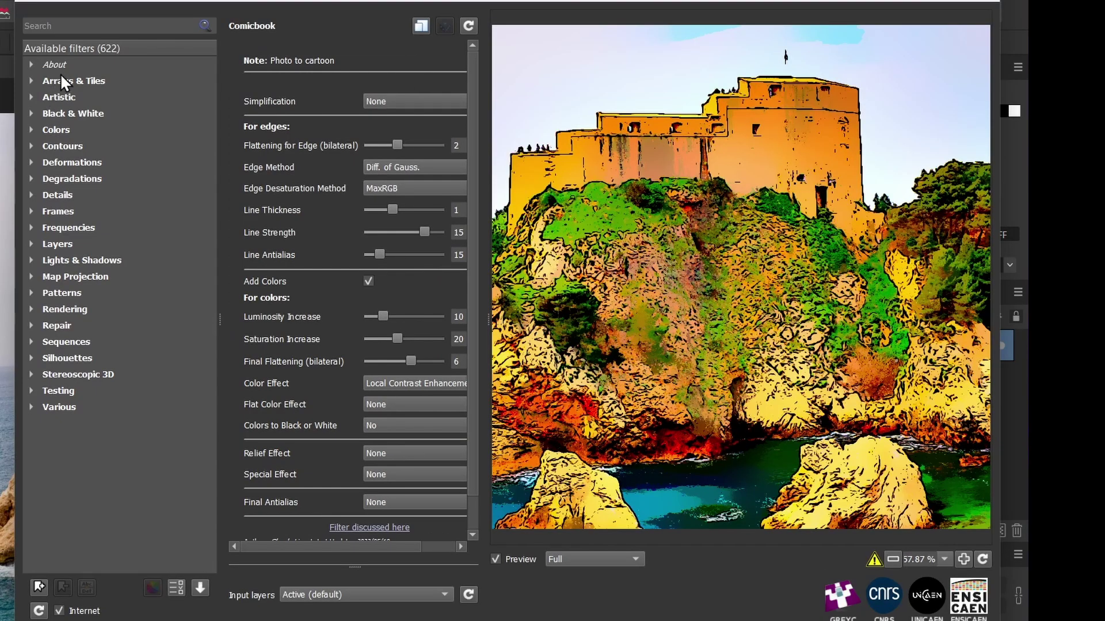
left_click(85, 178)
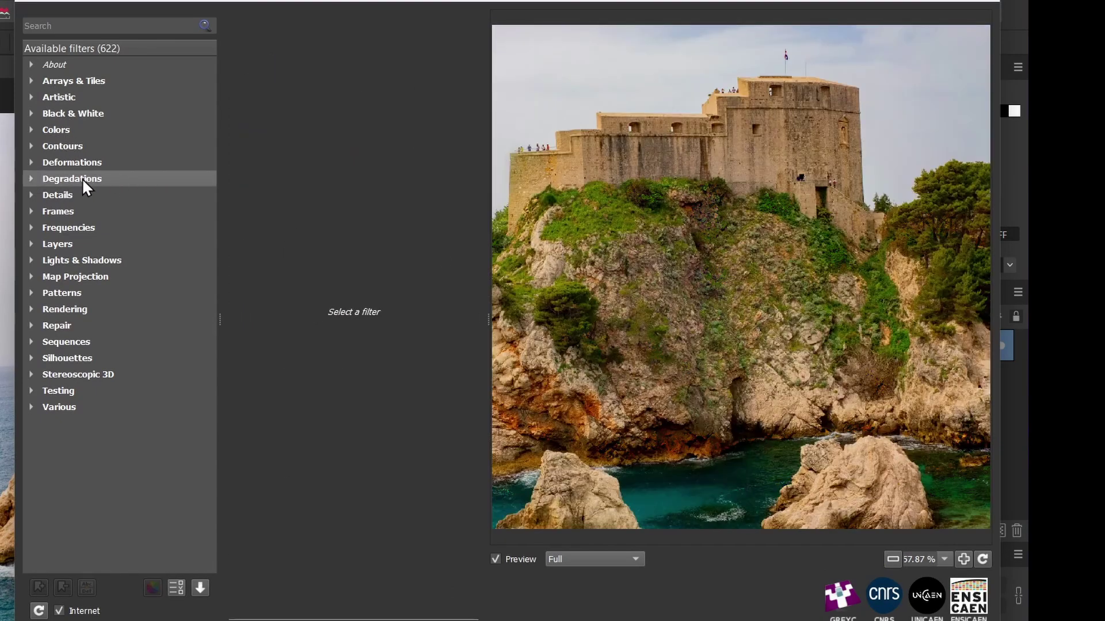
left_click(29, 179)
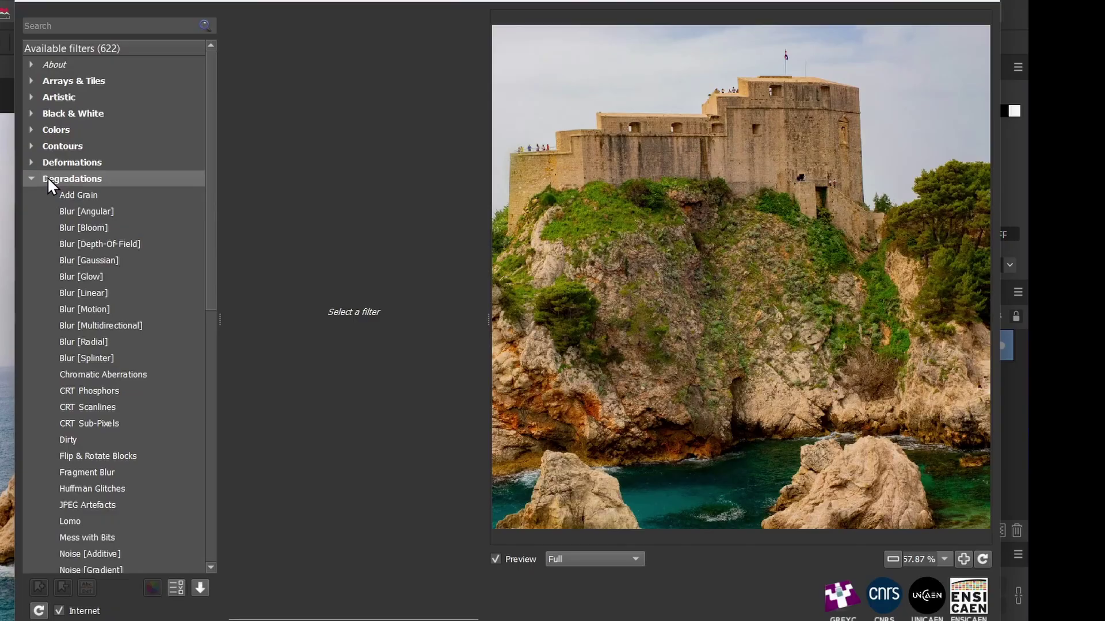
left_click(92, 374)
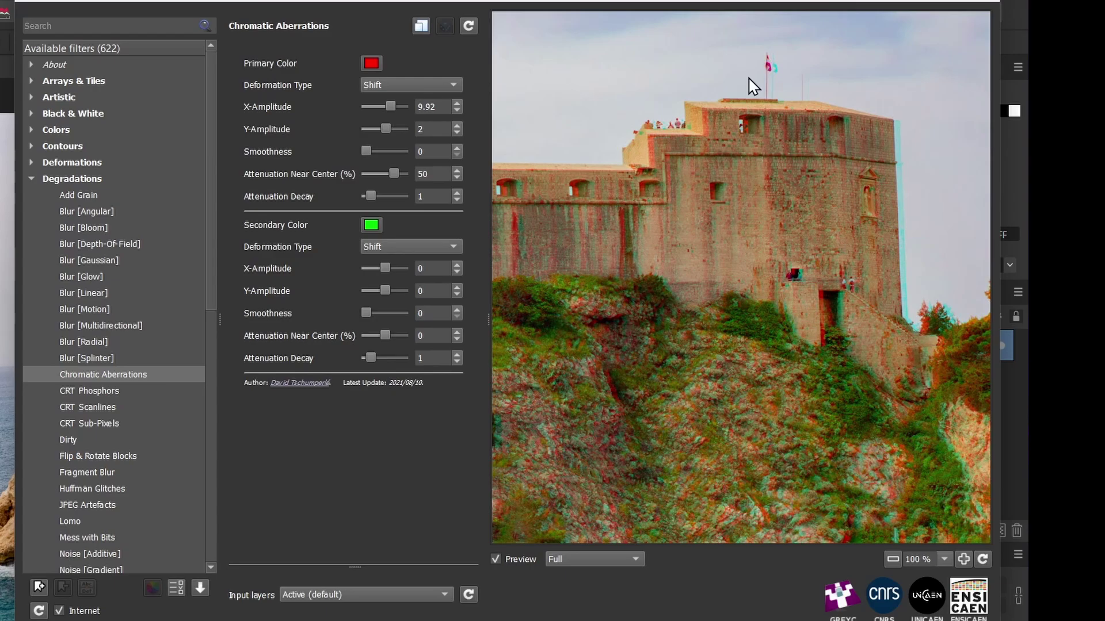
left_click(88, 391)
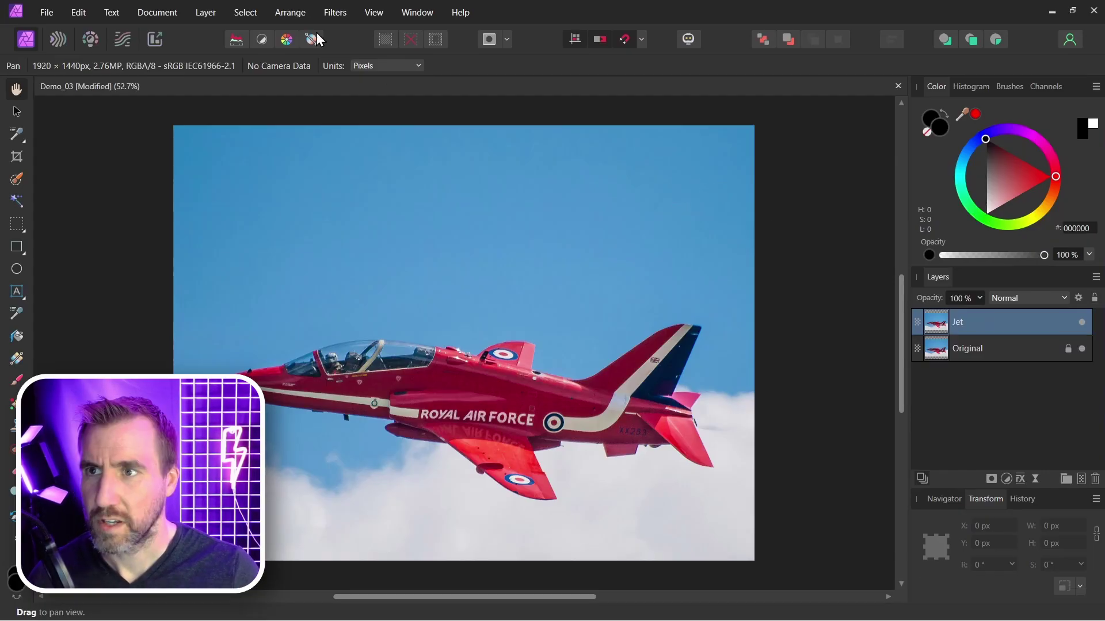
Apply G'MIC-Qt's Black & White > Filaments filter to the jet photo
left_click(335, 12)
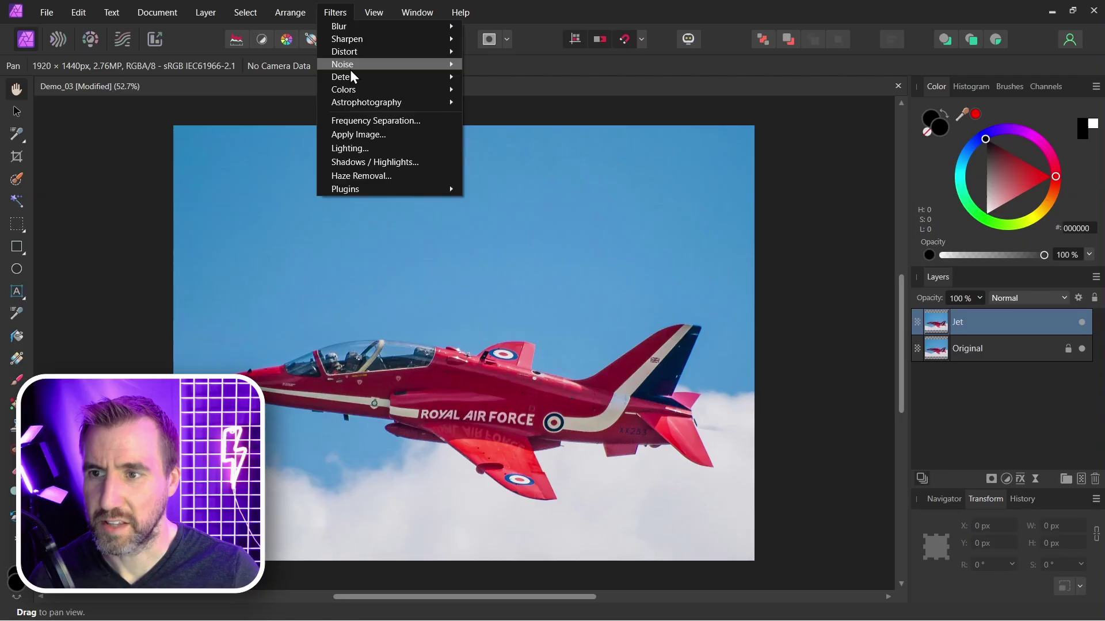
mouse_move(430, 193)
left_click(483, 192)
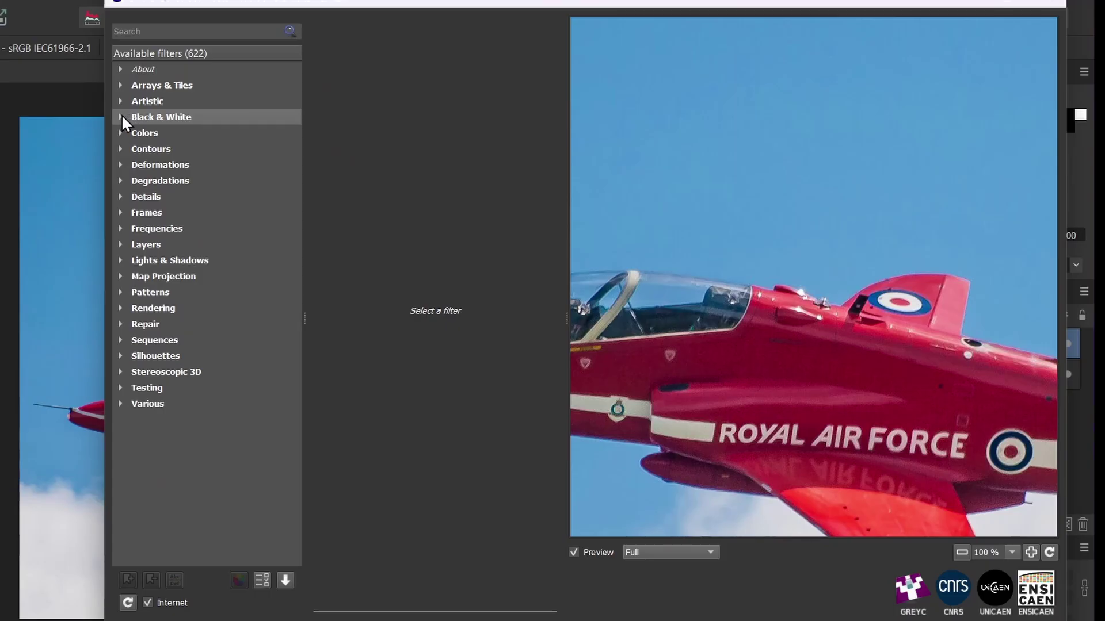
left_click(122, 118)
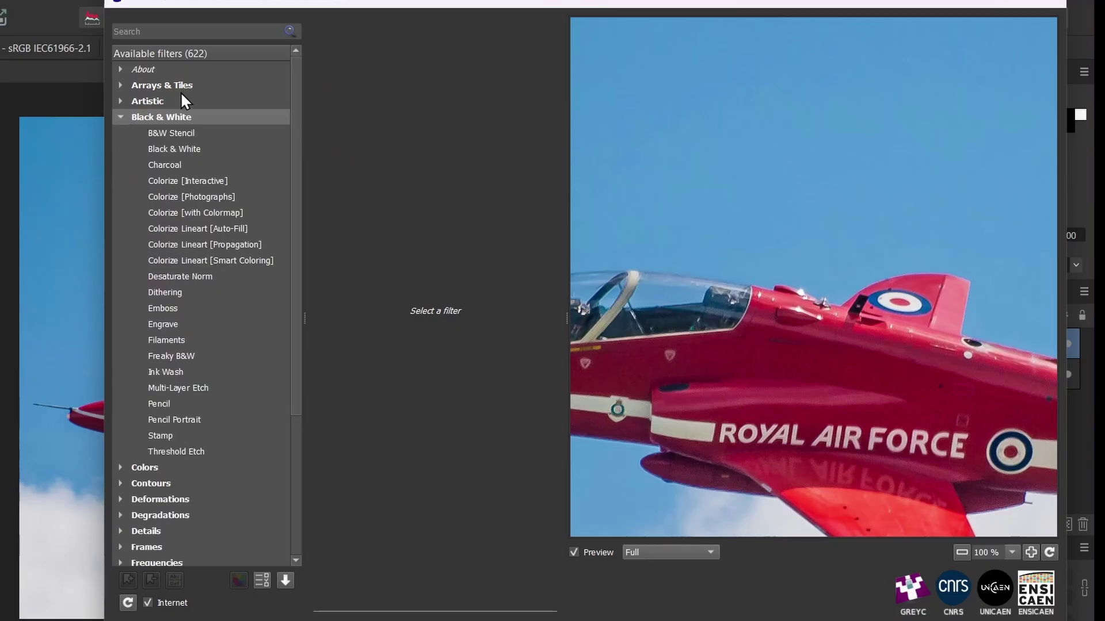
left_click(168, 339)
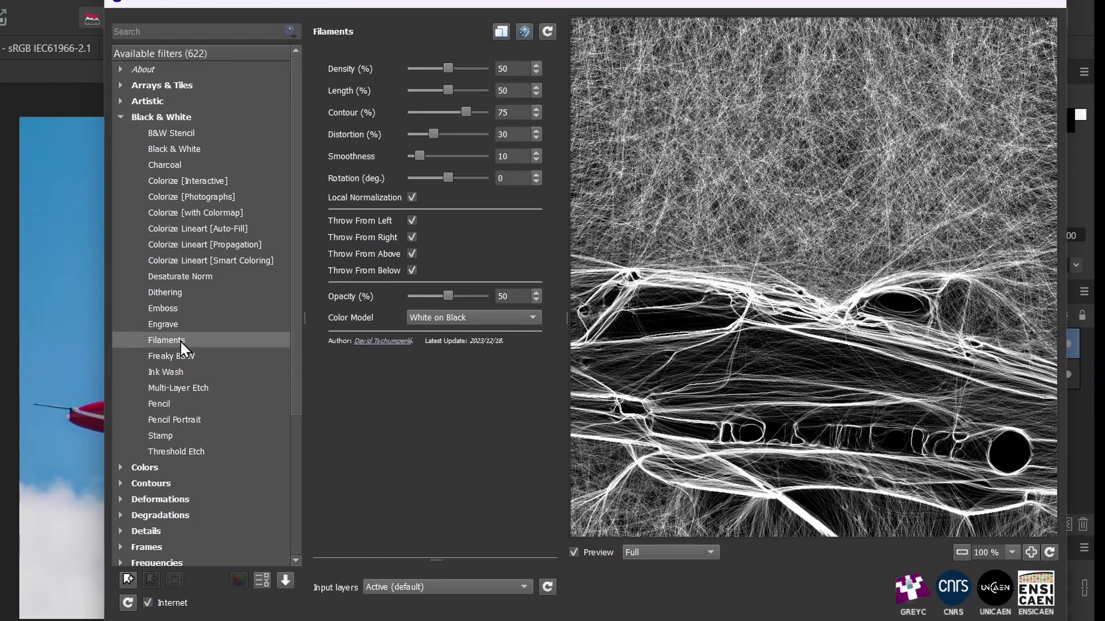
scroll(937, 423, "down", 3)
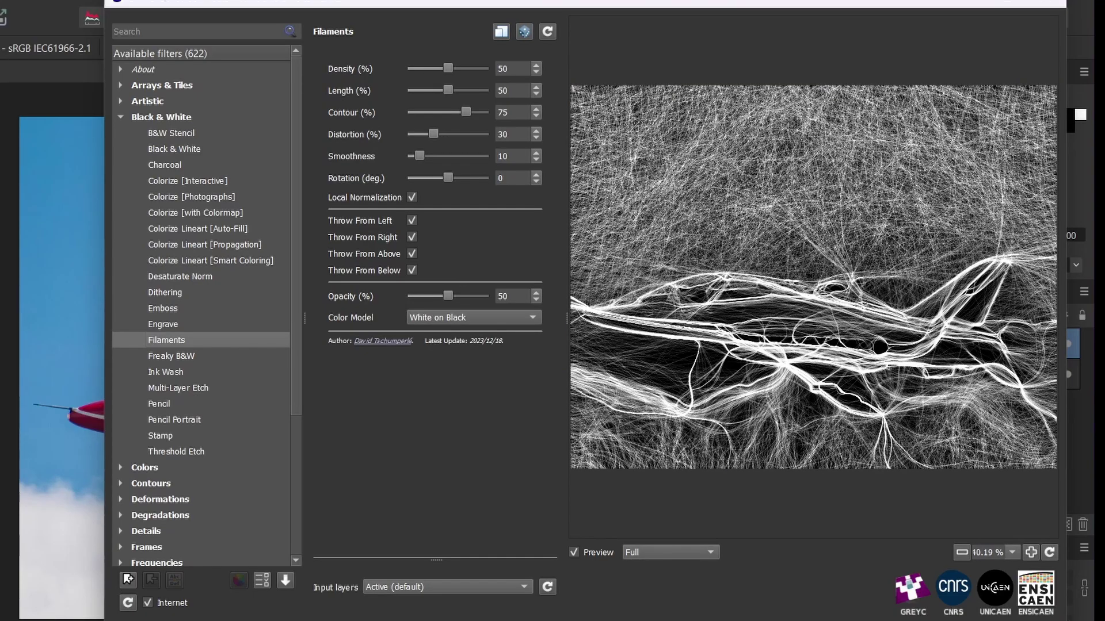
key("Return")
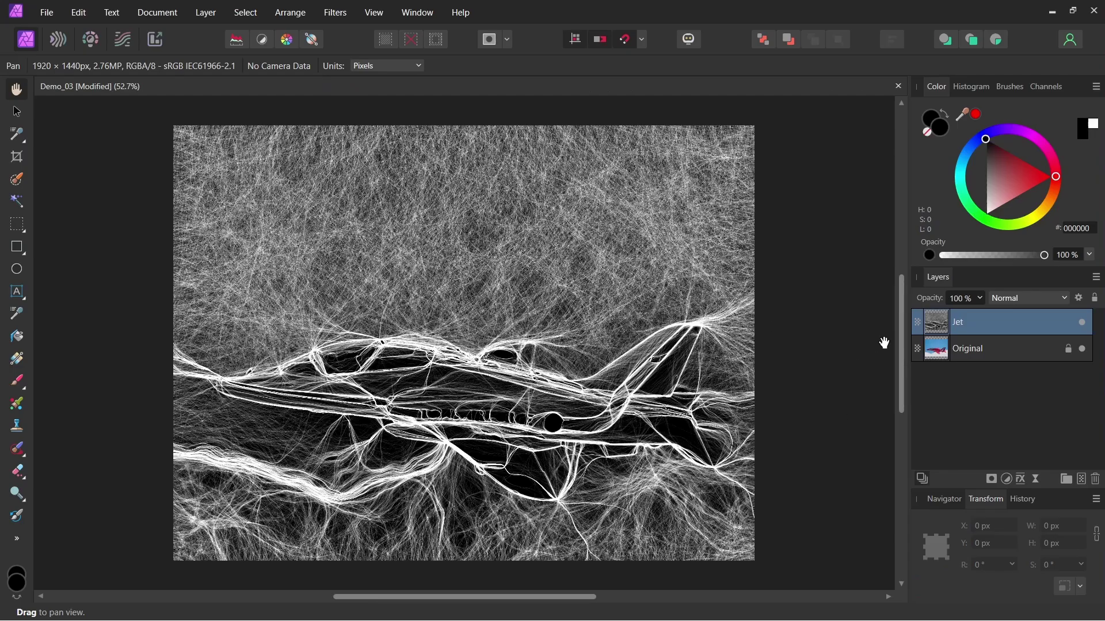
Set the Jet layer's blend mode to Screen and add a Gradient Map adjustment
left_click(1016, 298)
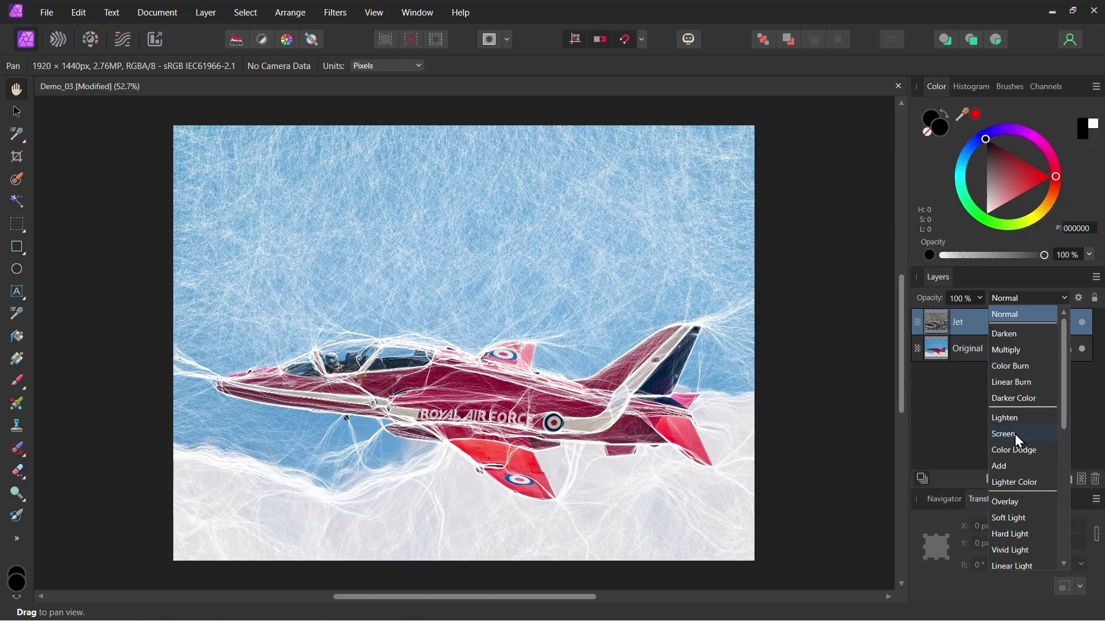
left_click(1014, 433)
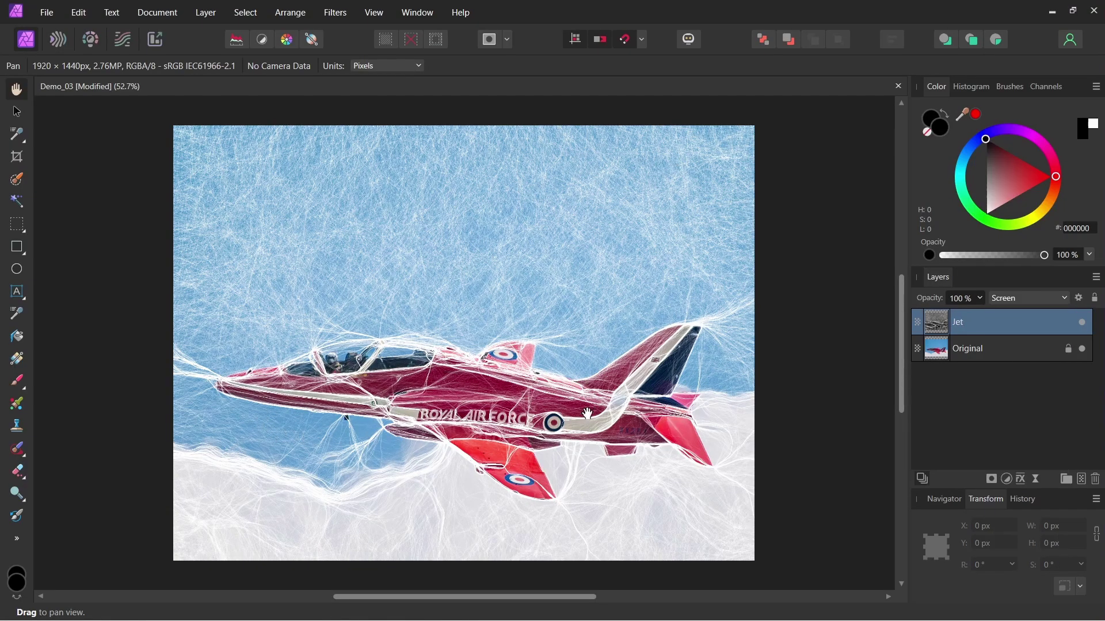
left_click(1009, 478)
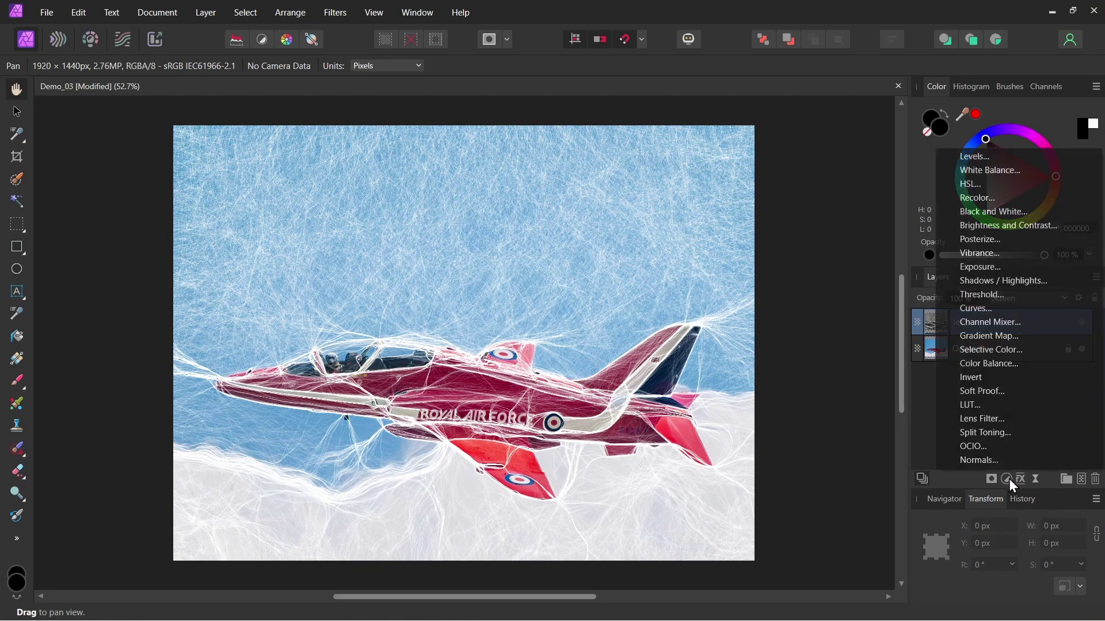
left_click(987, 336)
Make the Gradient Map's left stop blue and lower the layer opacity to about 71%
left_click_drag(801, 420, 830, 177)
left_click(658, 298)
left_click(615, 373)
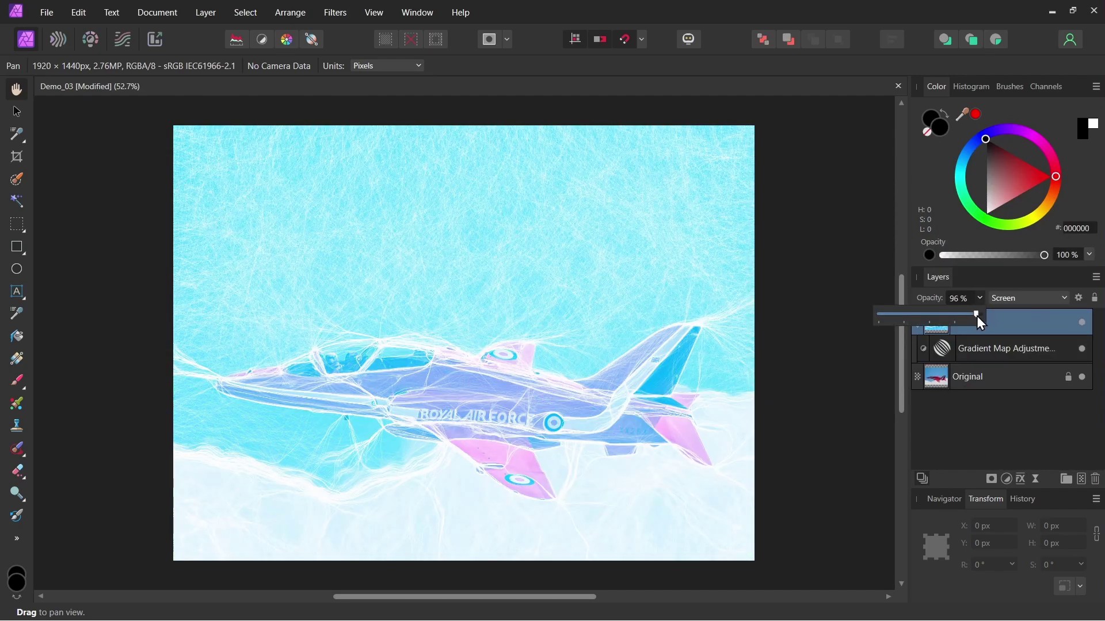
left_click_drag(974, 316, 938, 313)
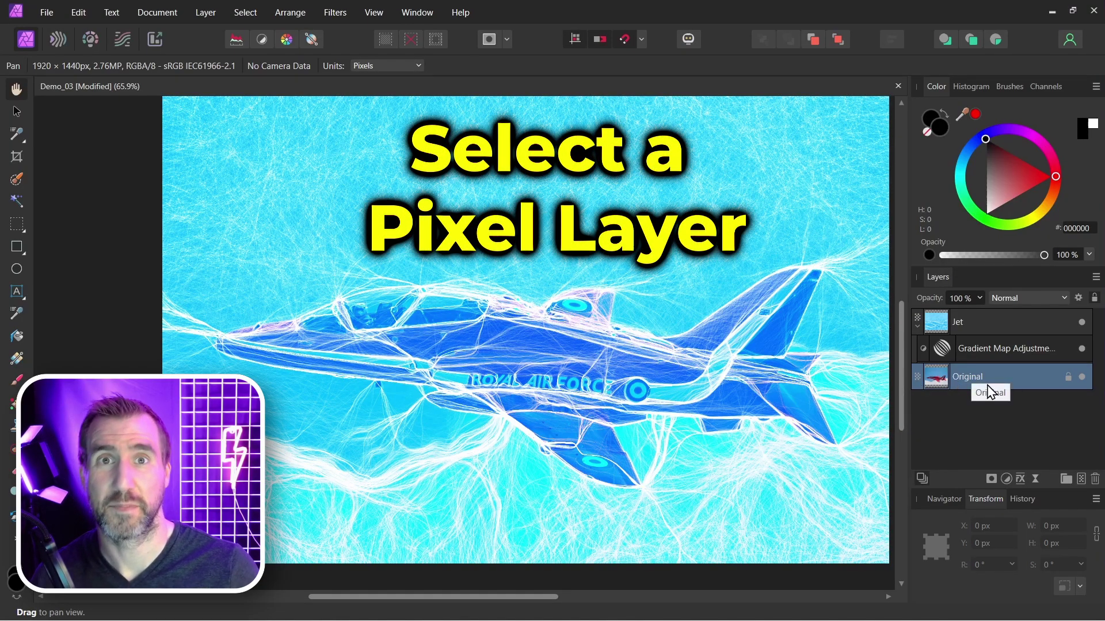
key("alt+bracketright")
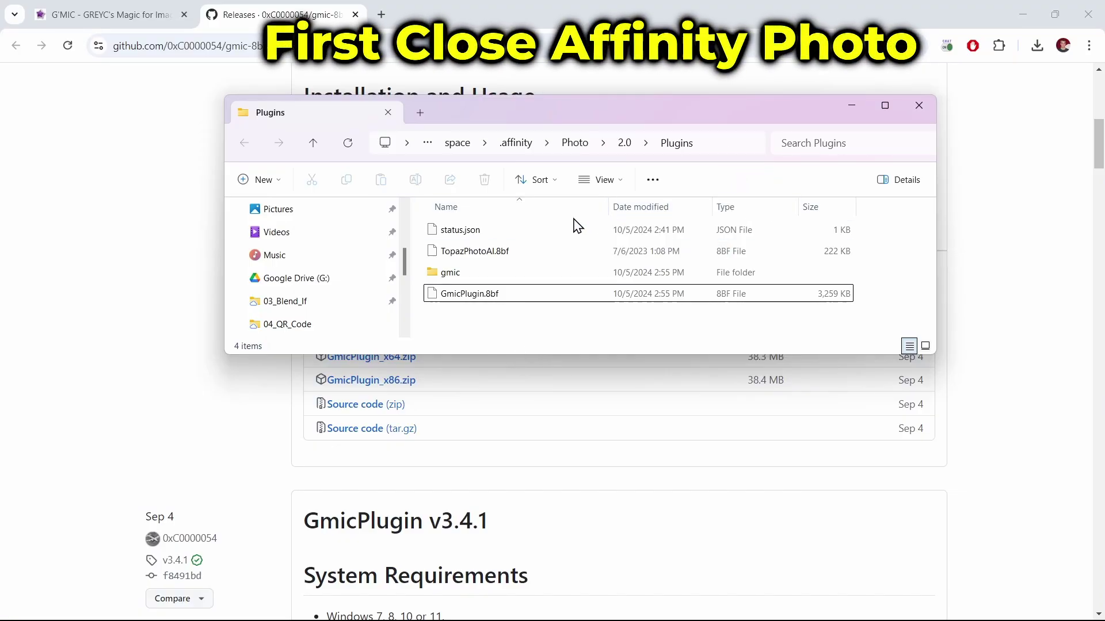
Delete gmic and GmicPlugin.8bf together, leaving status.json and TopazPhotoAI.8bf
left_click(477, 276)
left_click(494, 298, "ctrl")
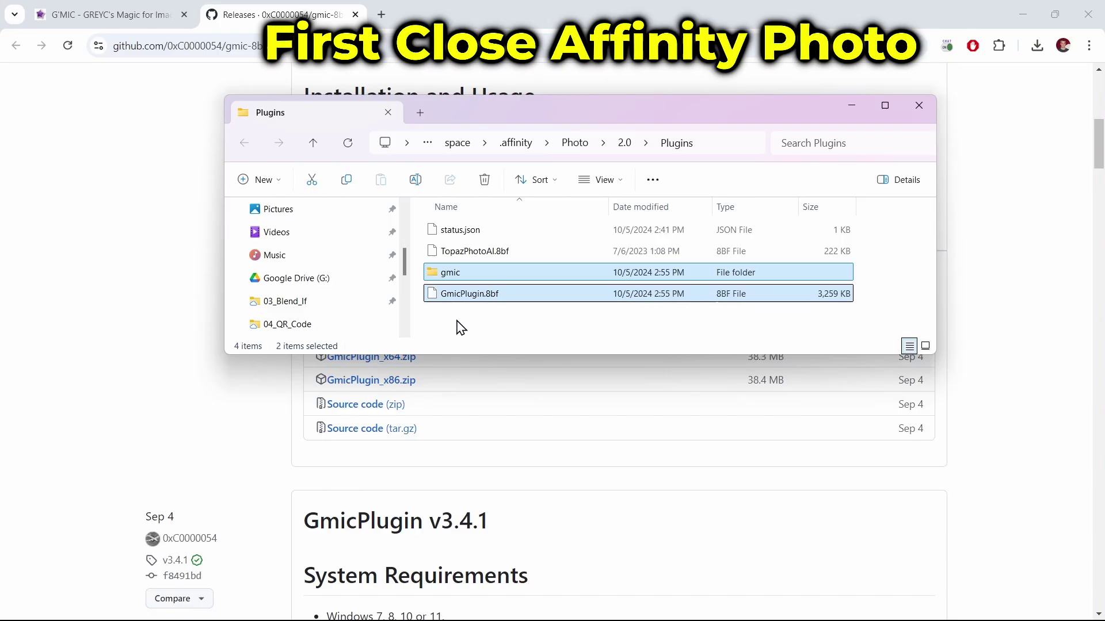
key("Delete")
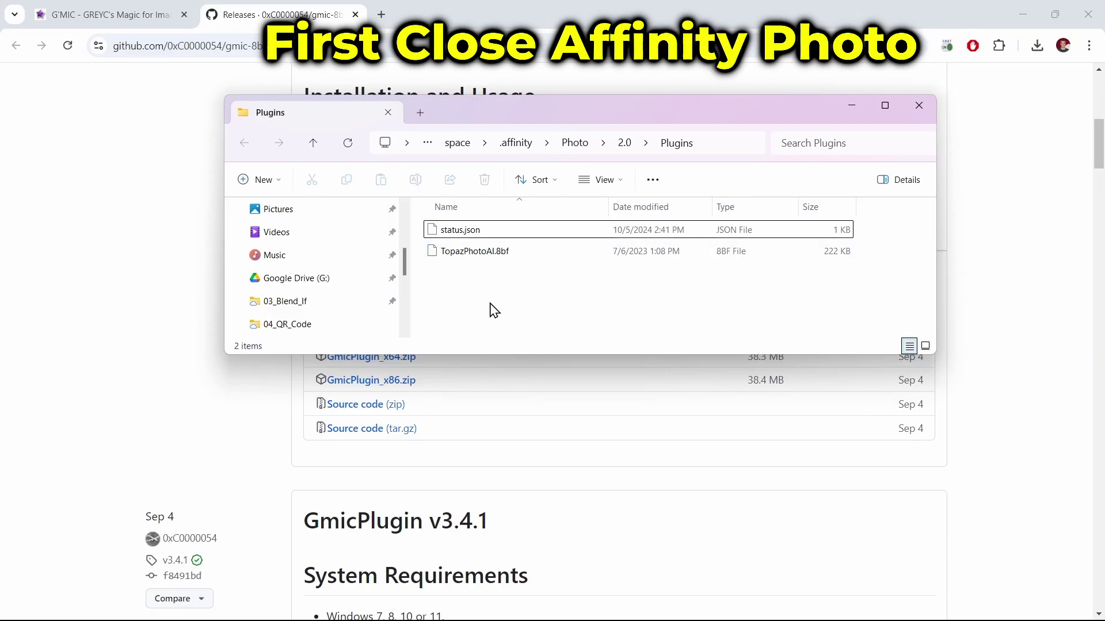